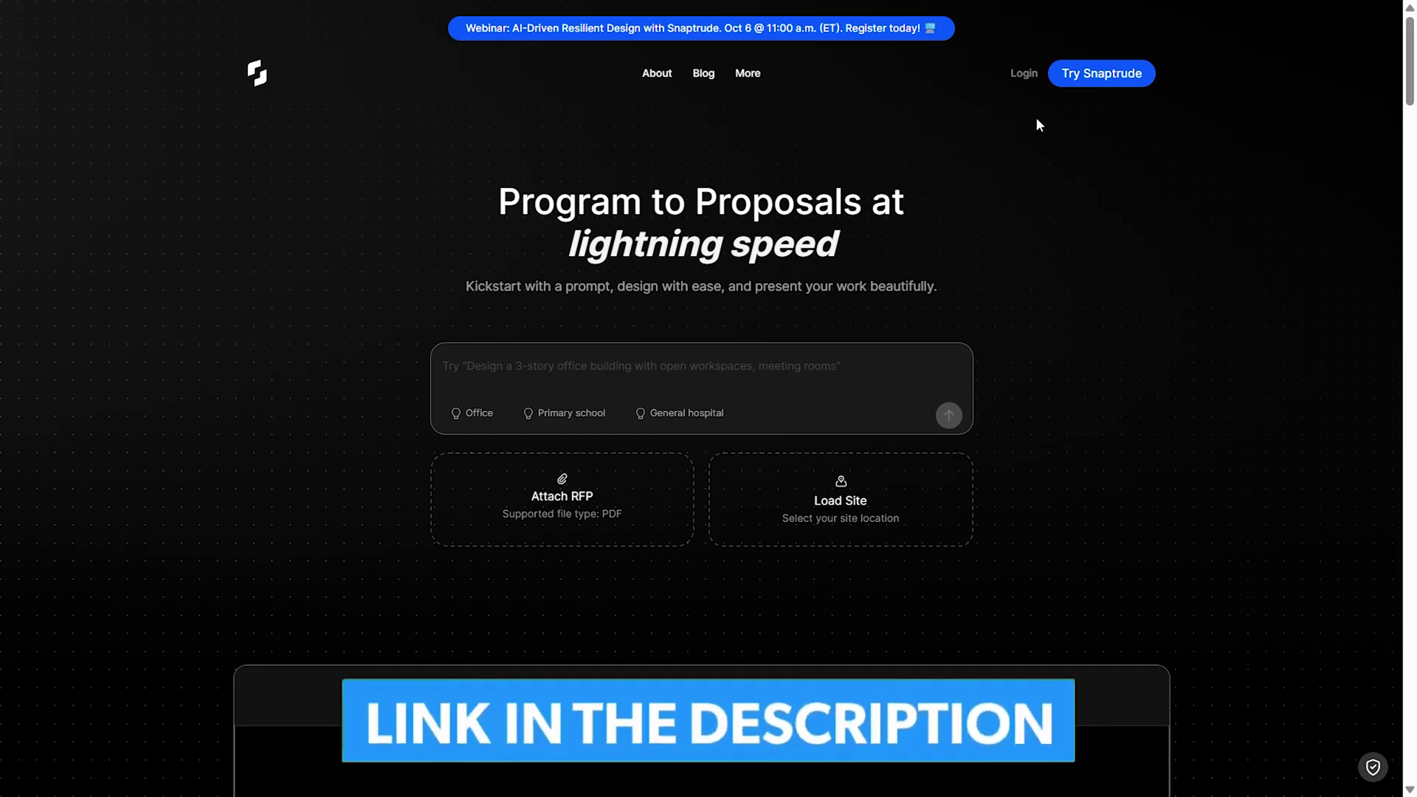
- Log in from the Snaptrude landing page to reach the Personal projects dashboard
click(1023, 79)
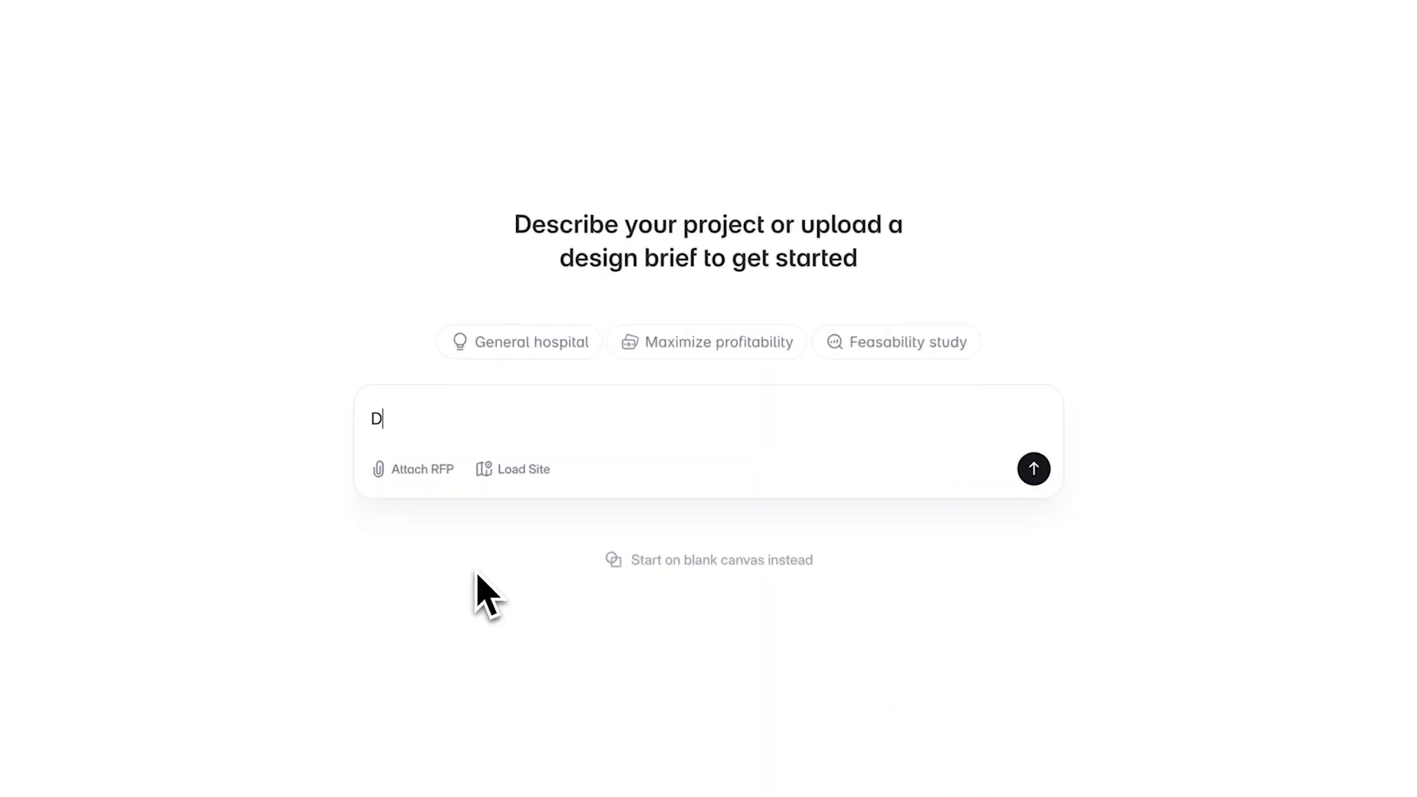
- Start a new project with a brief for a 6-story Oregon high school for 2000 students
text(esign a 6-story high school in Oregon for 2000)
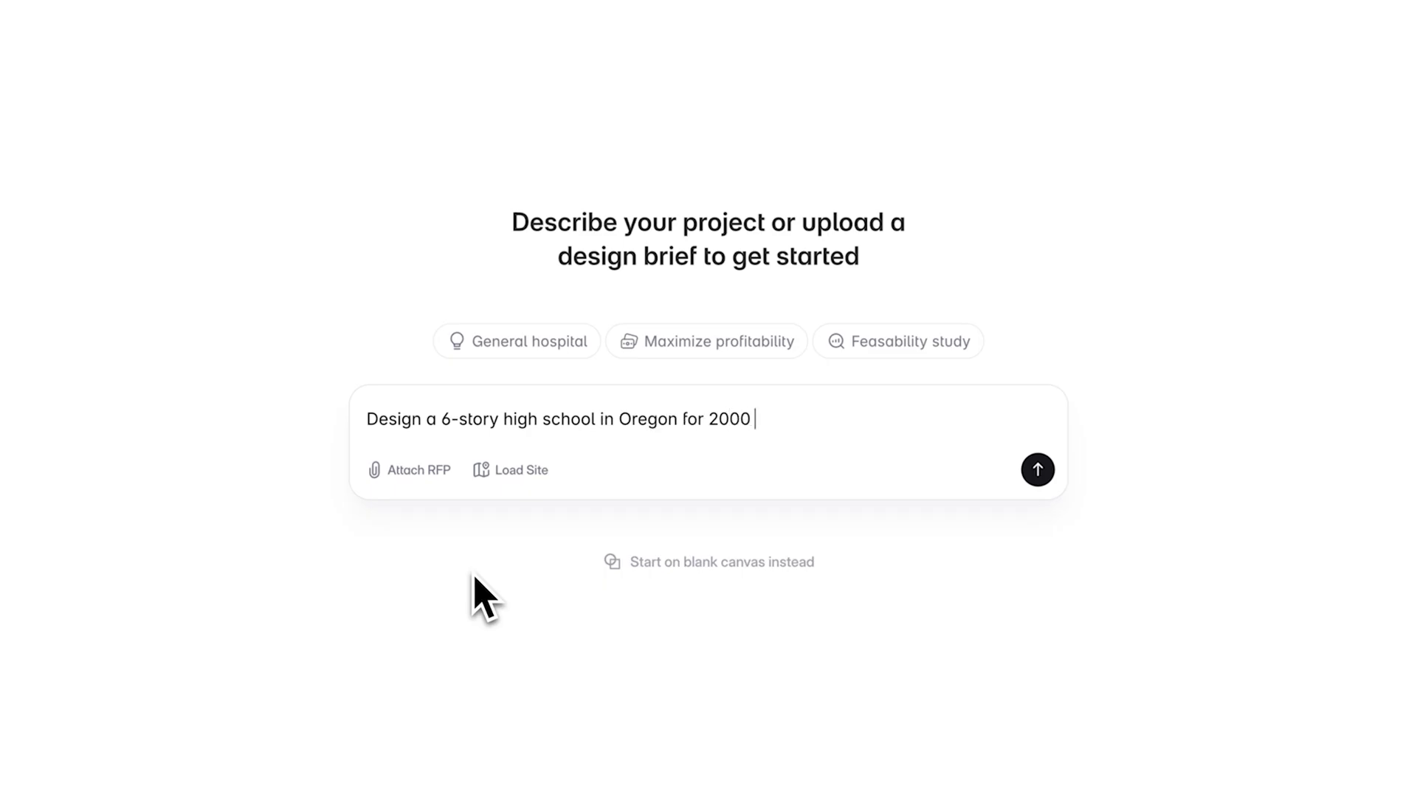
text(studen)
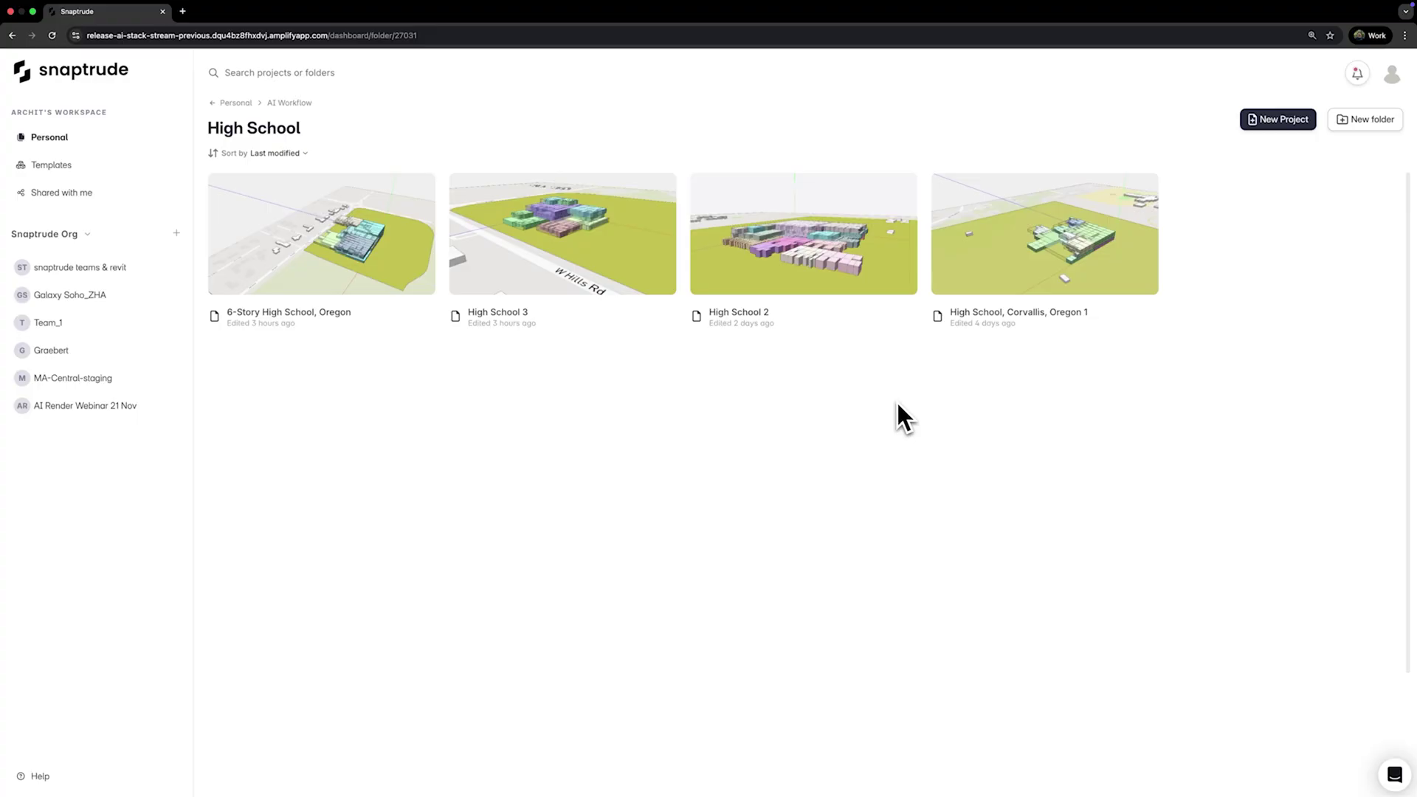
click(1283, 122)
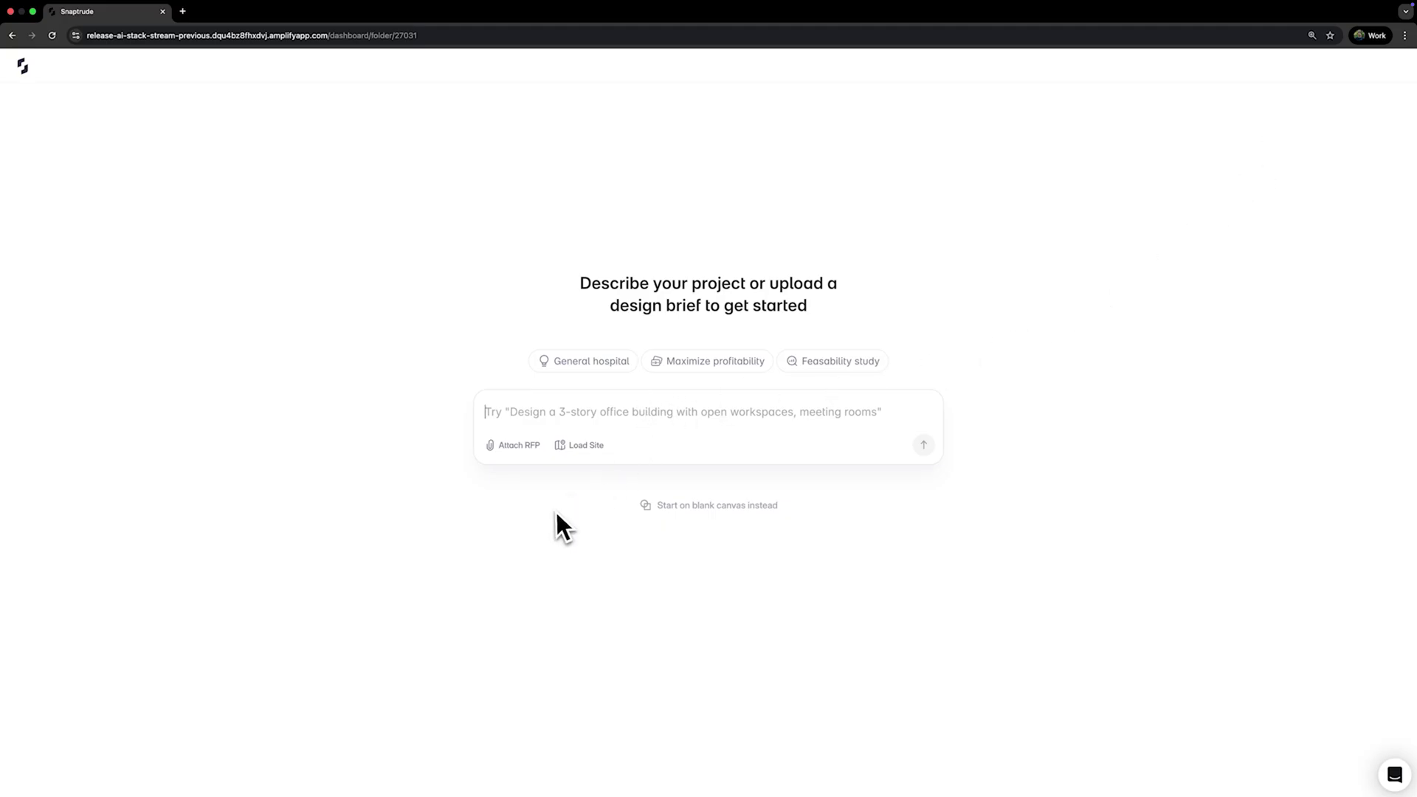
text(Design a 6-story high school in Oregon for)
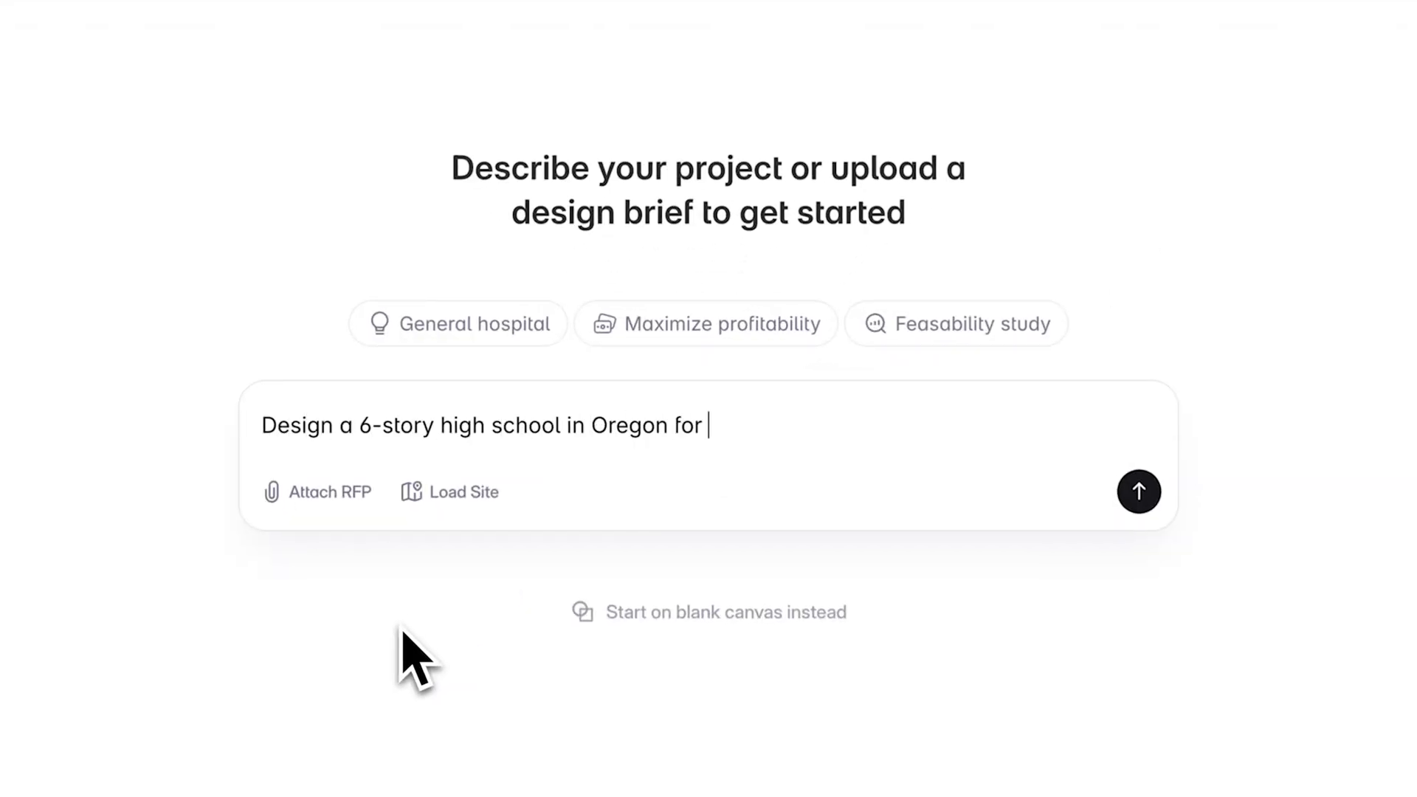
text( The program should include classrooms, science labs, a gymnasium, a cafeteria, a library)
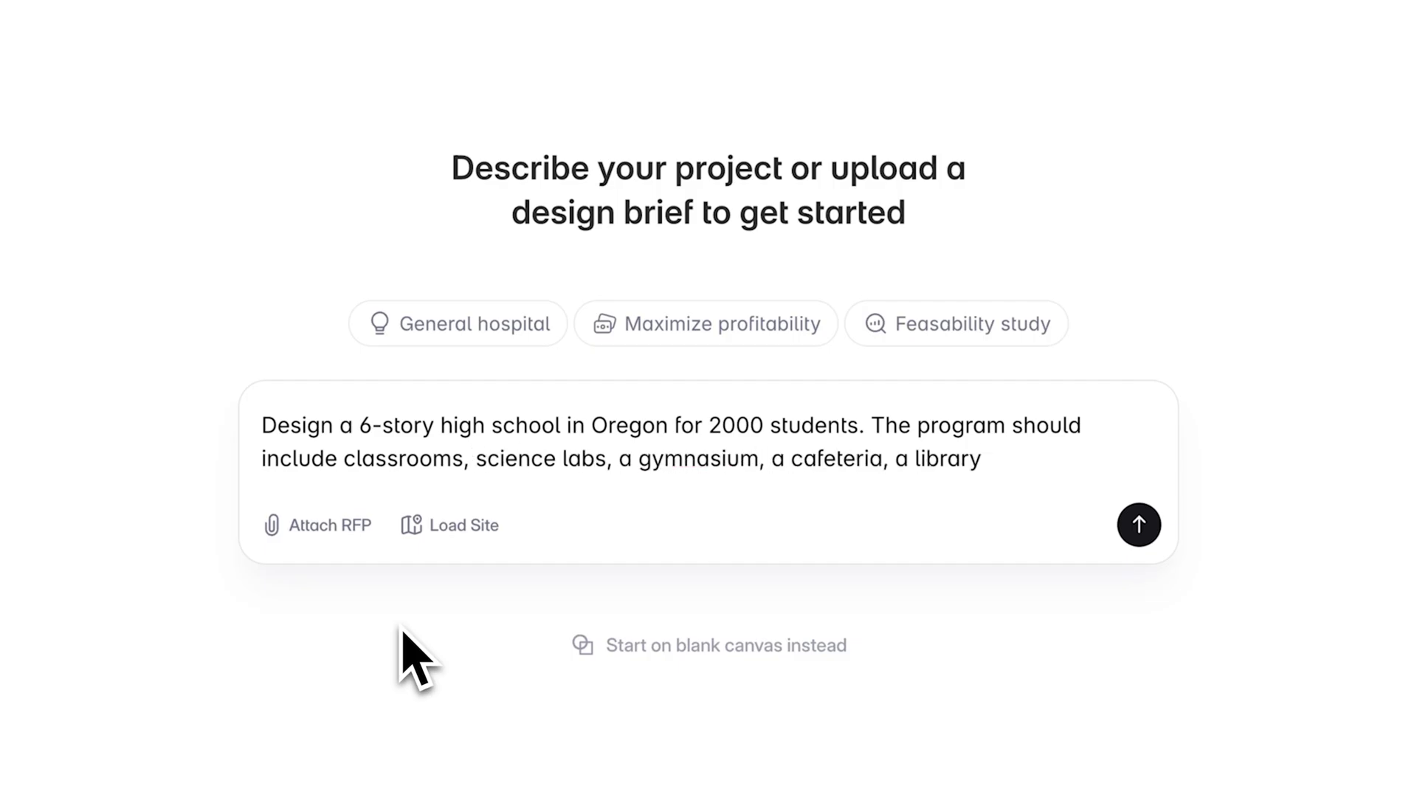
- Replace 'classrooms' with 'administration spaces', extend the brief, and submit it
drag(344, 458, 473, 458)
text(adminstration)
key(Left)
key(Left)
key(Left)
key(Left)
key(Left)
key(Left)
key(Left)
key(Left)
text(i)
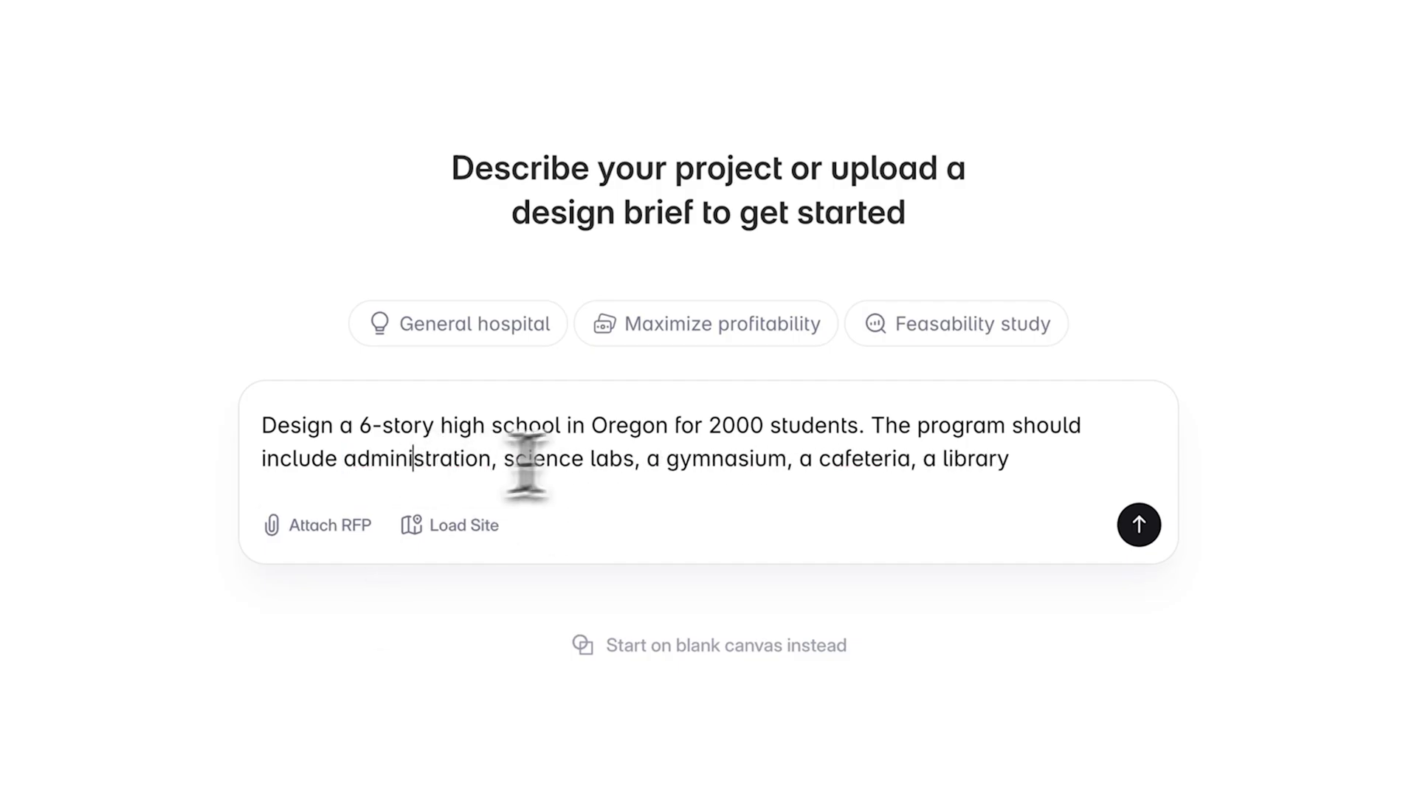
key(Right)
key(Right)
key(Right)
key(Right)
key(Right)
key(Right)
key(Right)
key(Right)
text(spaces)
key(End)
text(in the low)
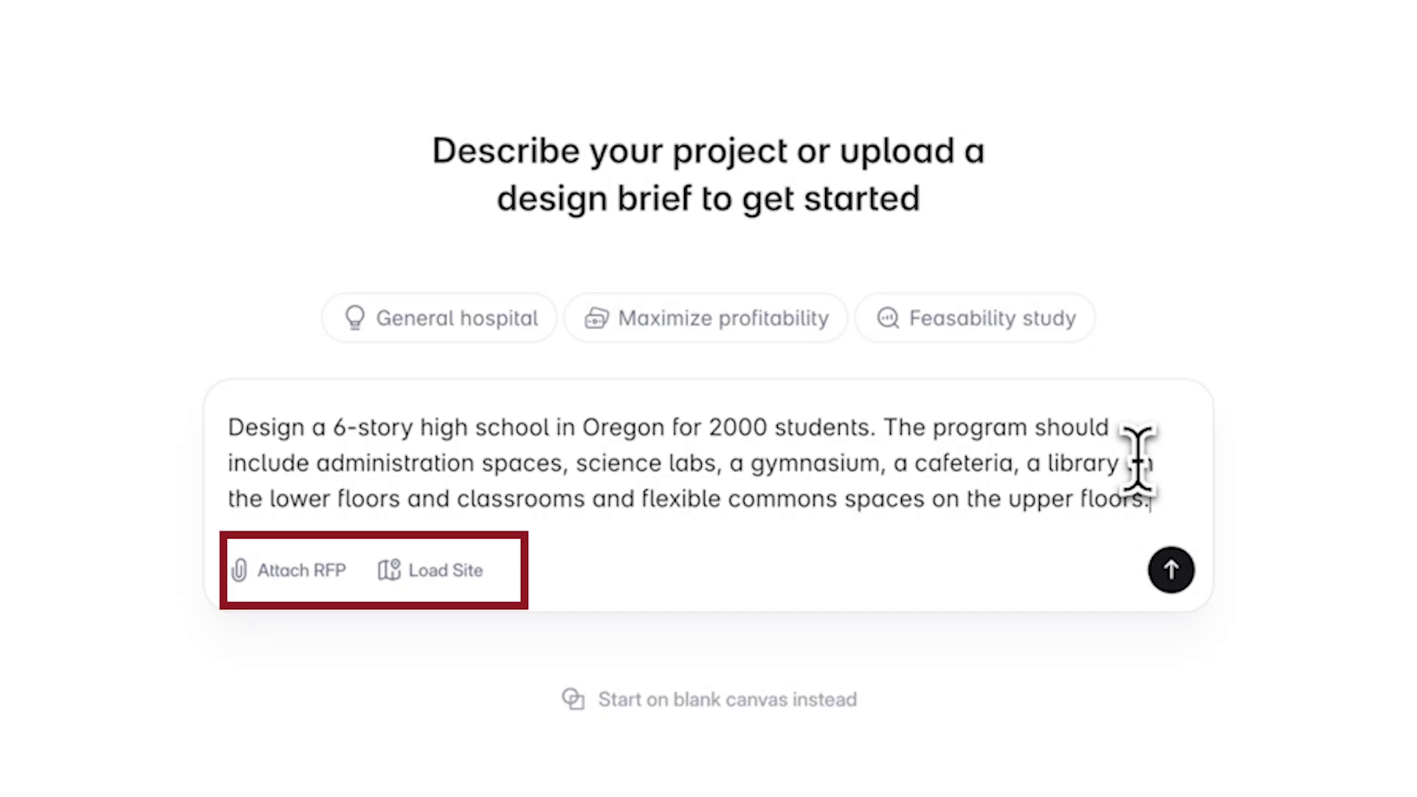
click(1171, 569)
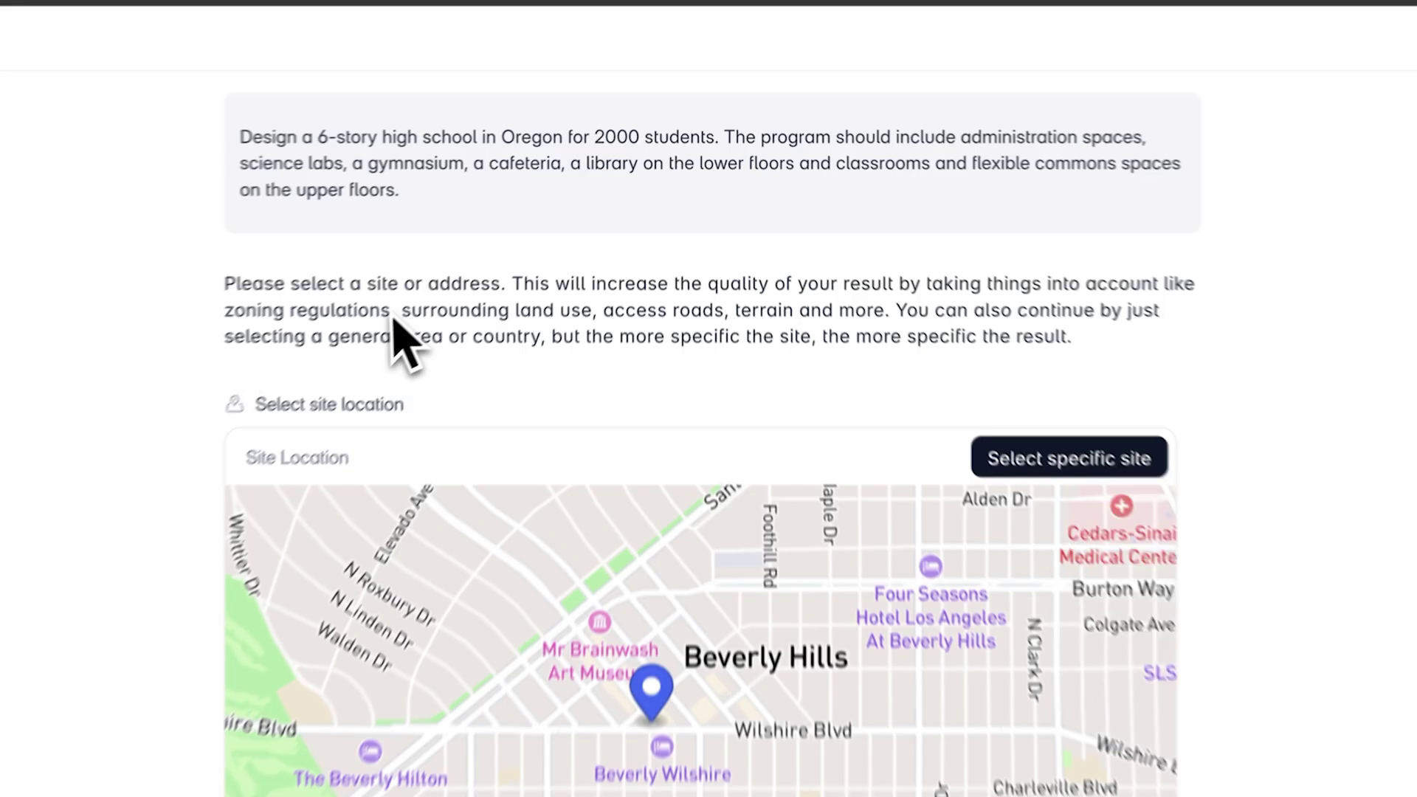
- Choose a specific site at the entered coordinates, including Buildings and Property Parcels
click(1056, 488)
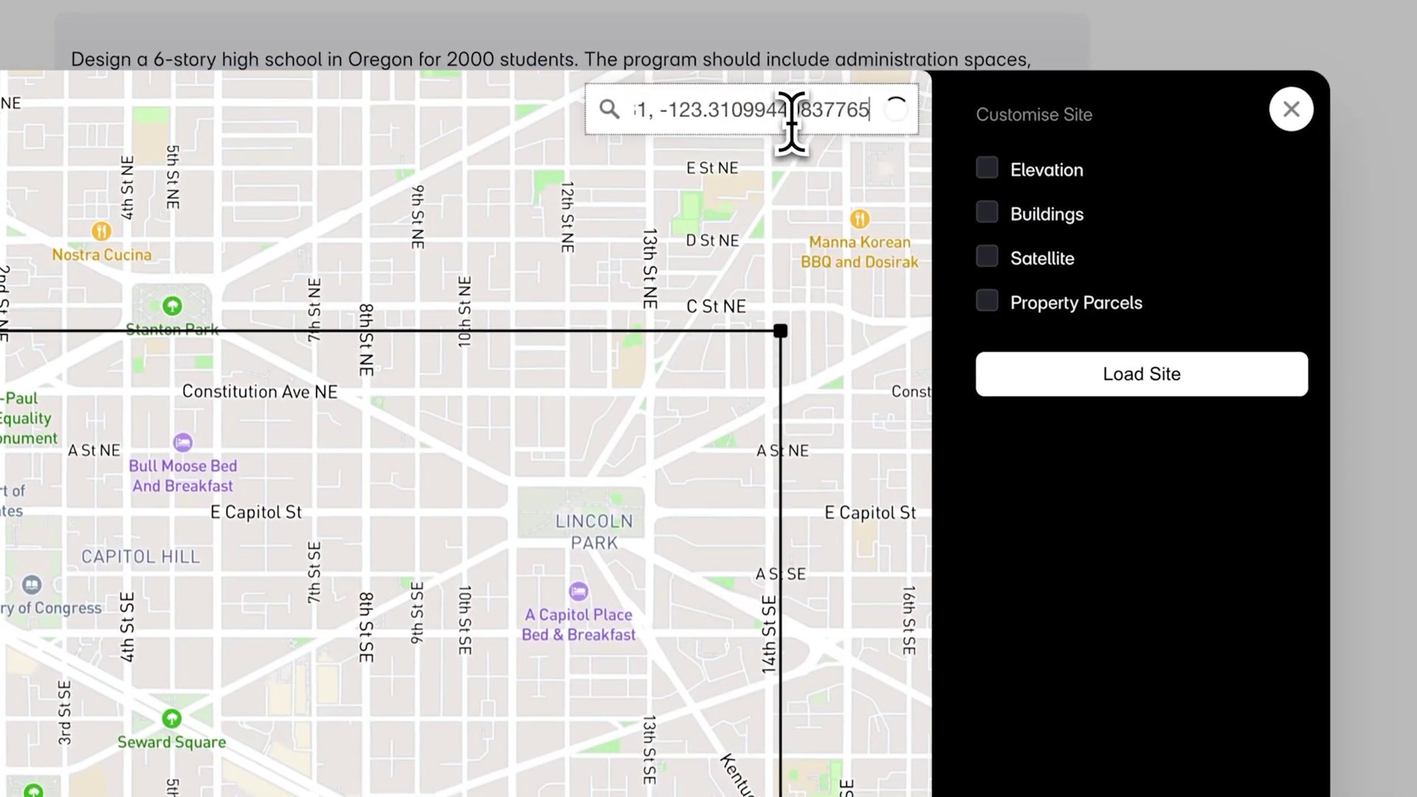
click(788, 164)
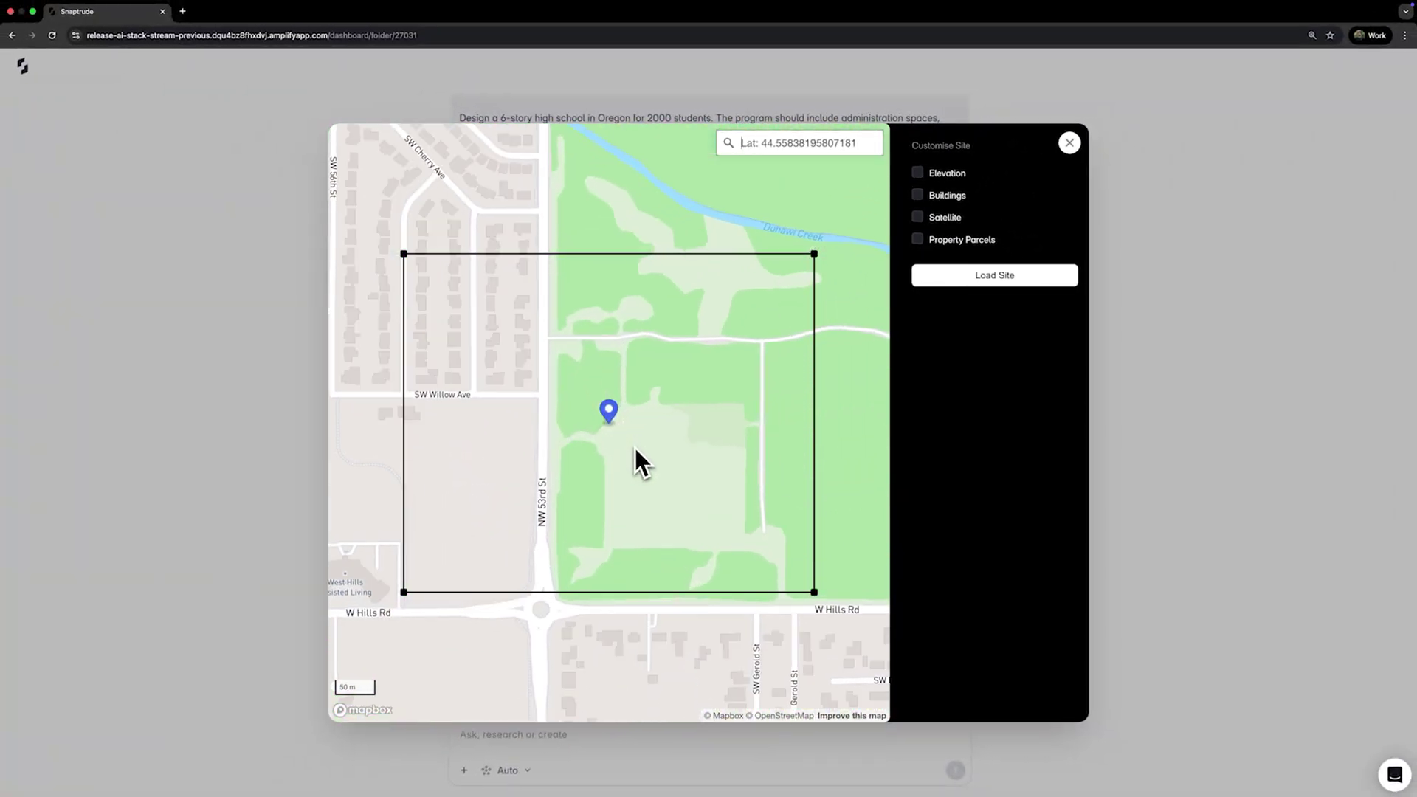
click(918, 195)
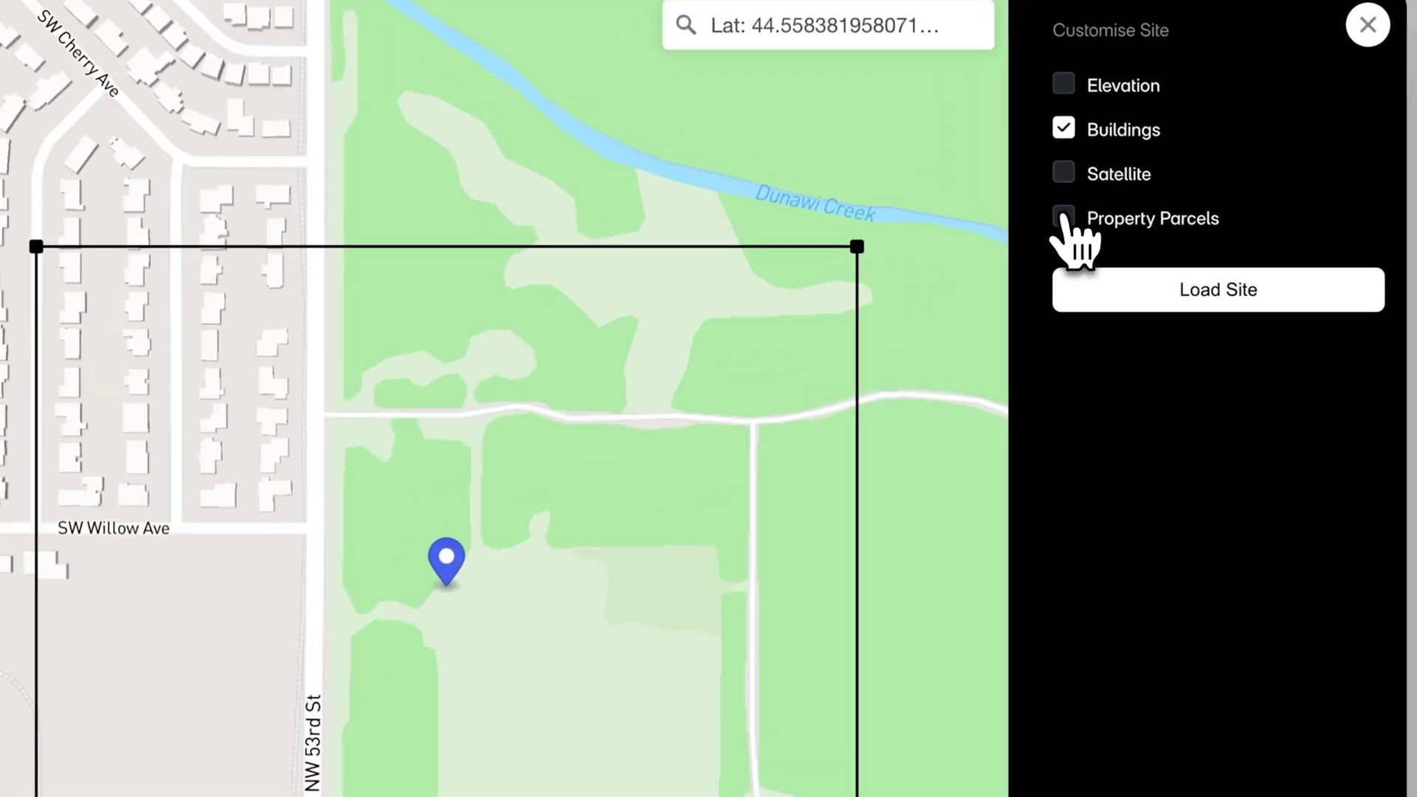
click(1065, 219)
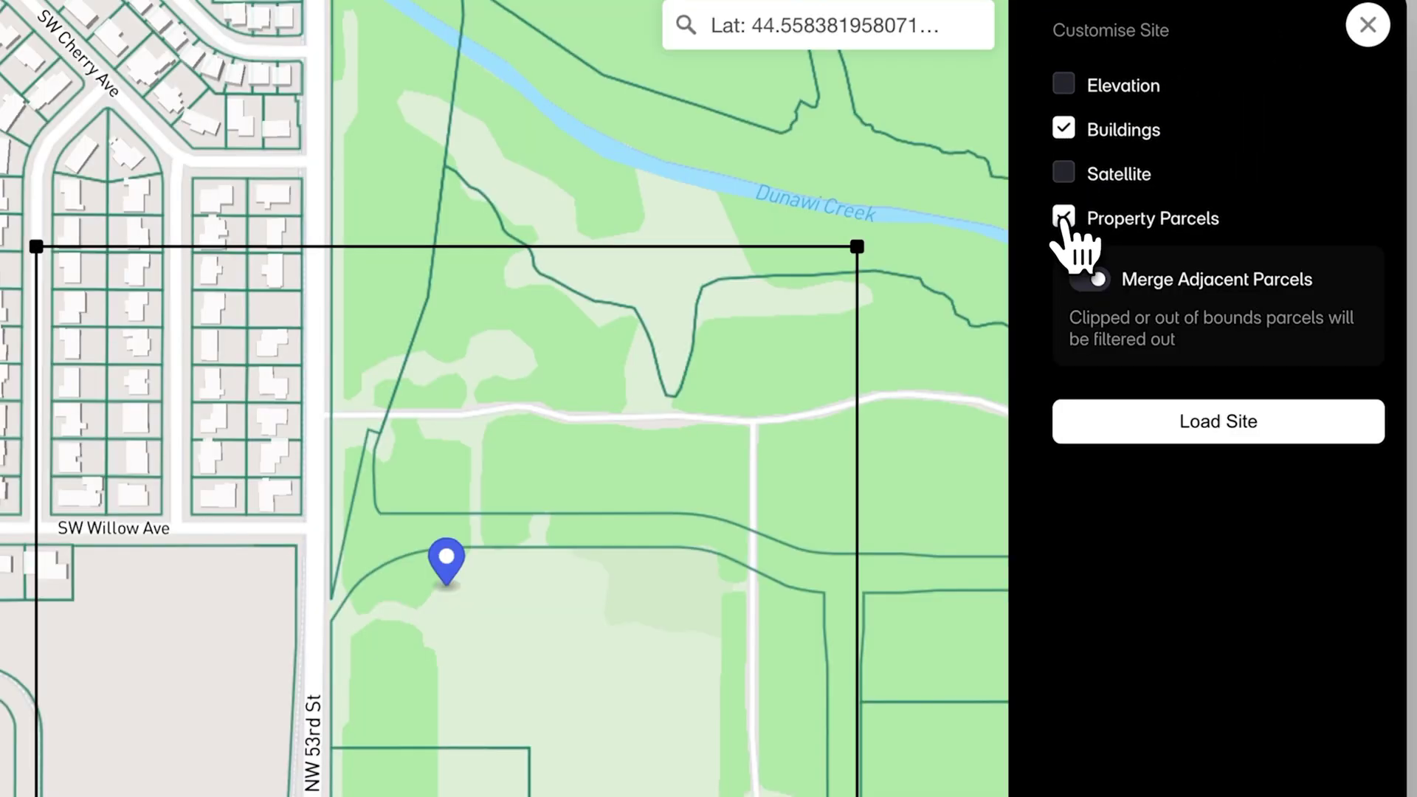
- Select the large parcel by the pin plus the two lower parcels, then load the site
scroll(318, 690, down, 5)
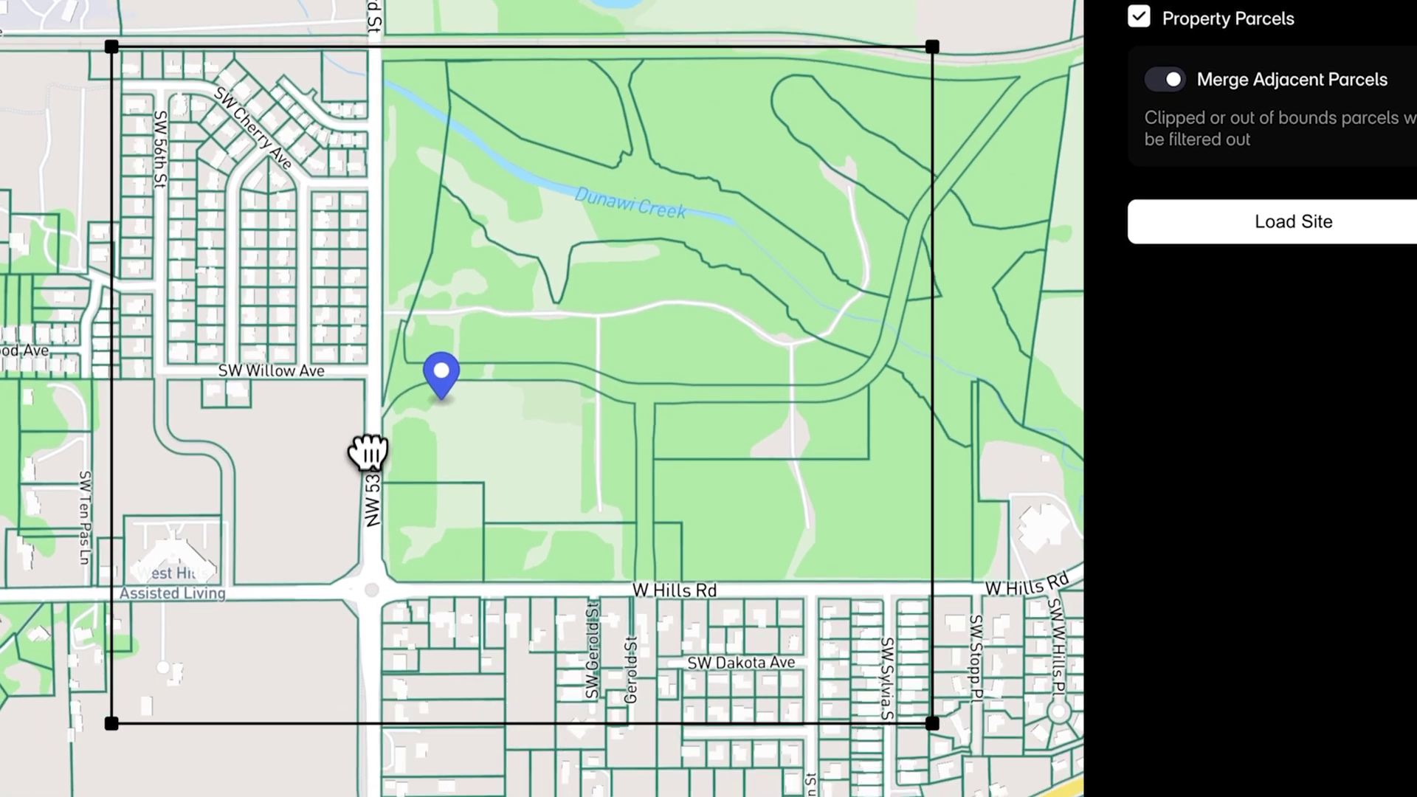
drag(367, 452, 392, 380)
click(569, 403)
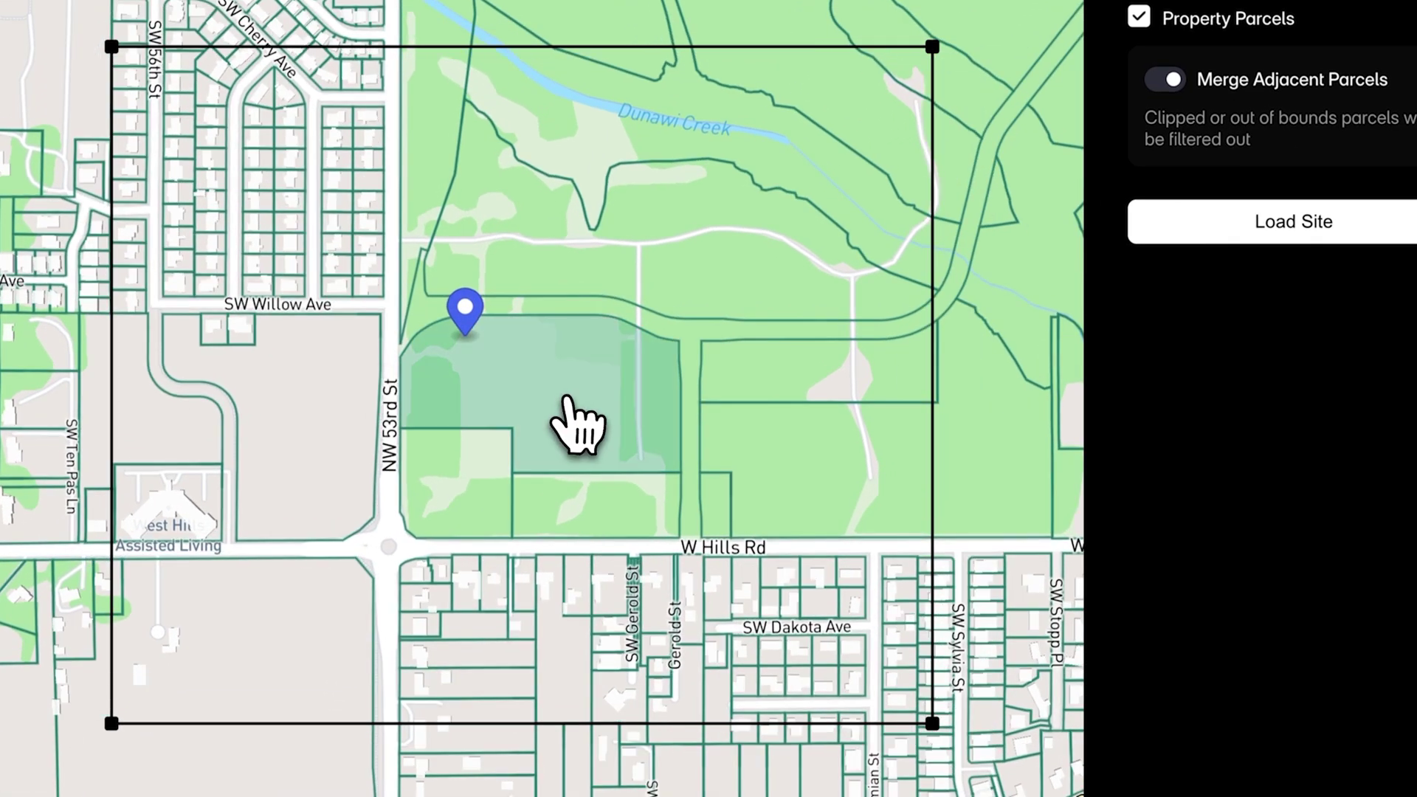
click(477, 468)
click(544, 492)
scroll(613, 480, up, 2)
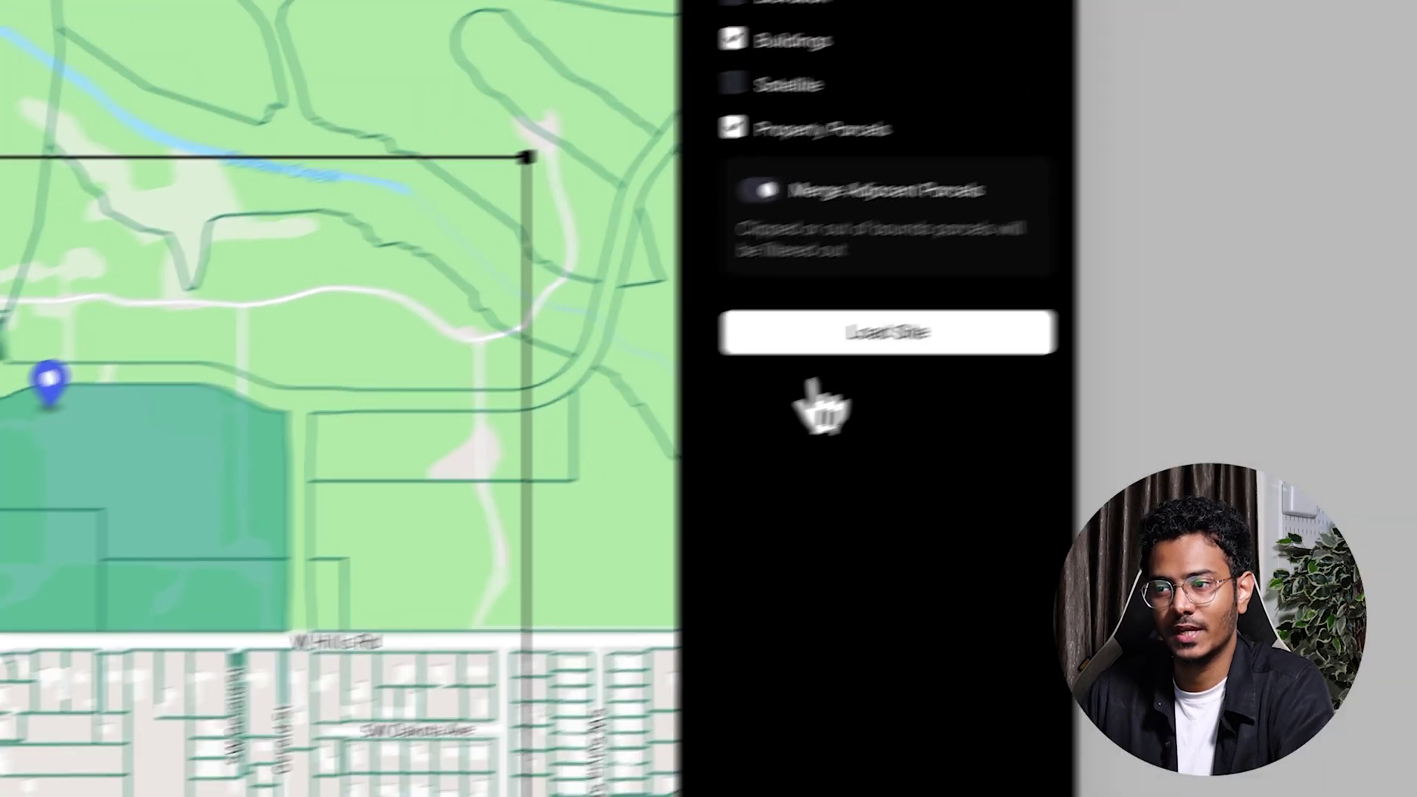
click(1293, 221)
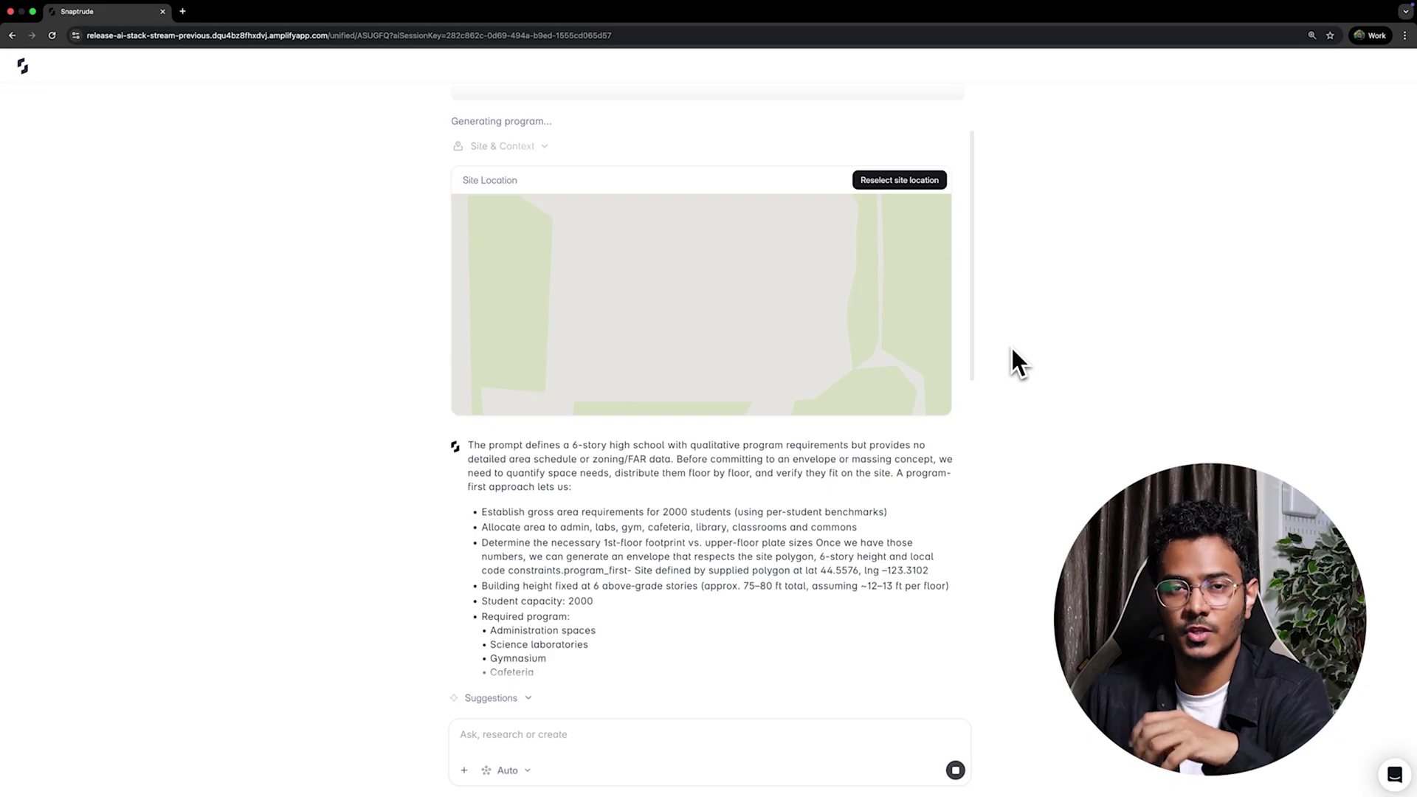
- Scroll the generated program data and orbit the 3D preview to inspect department masses beside the site
scroll(750, 436, down, 15)
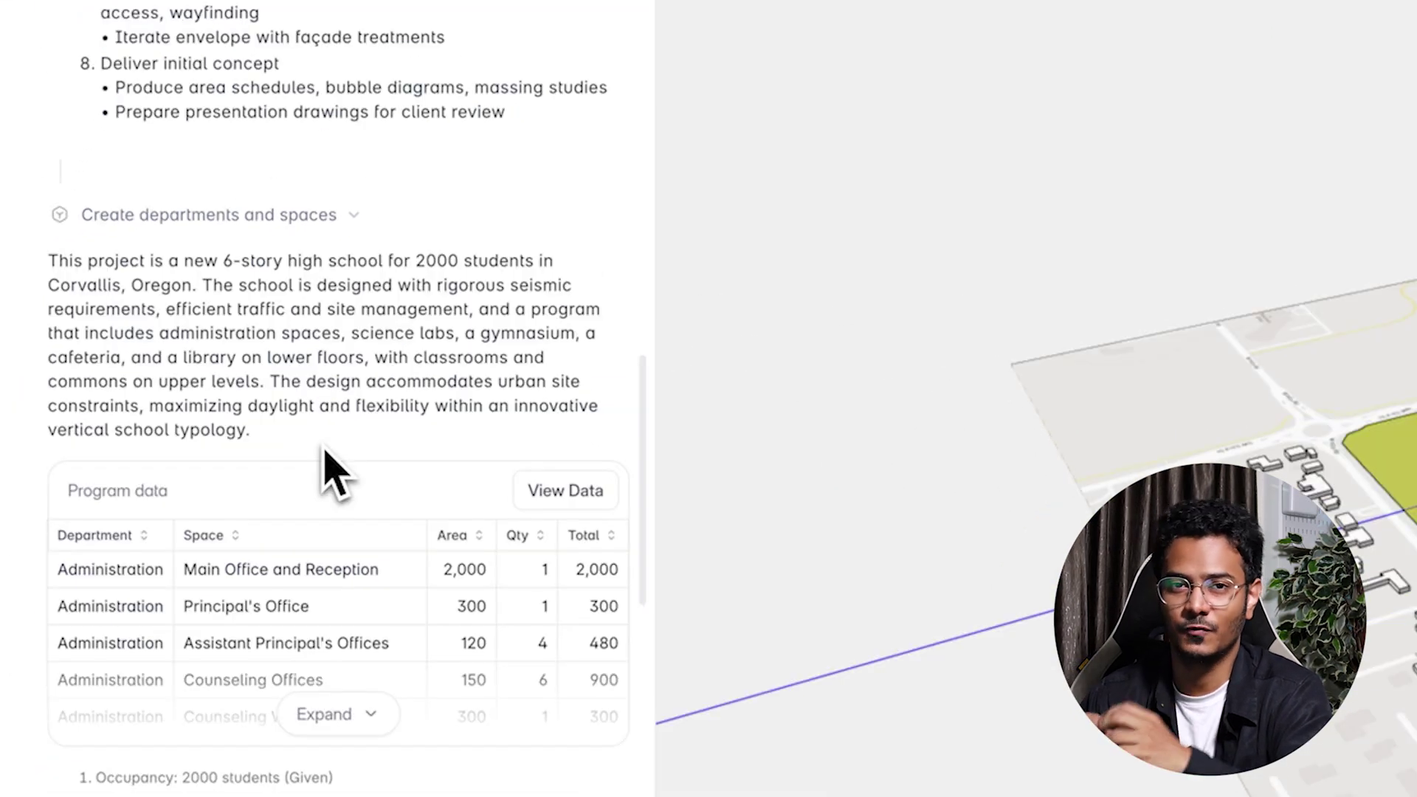
scroll(702, 499, up, 5)
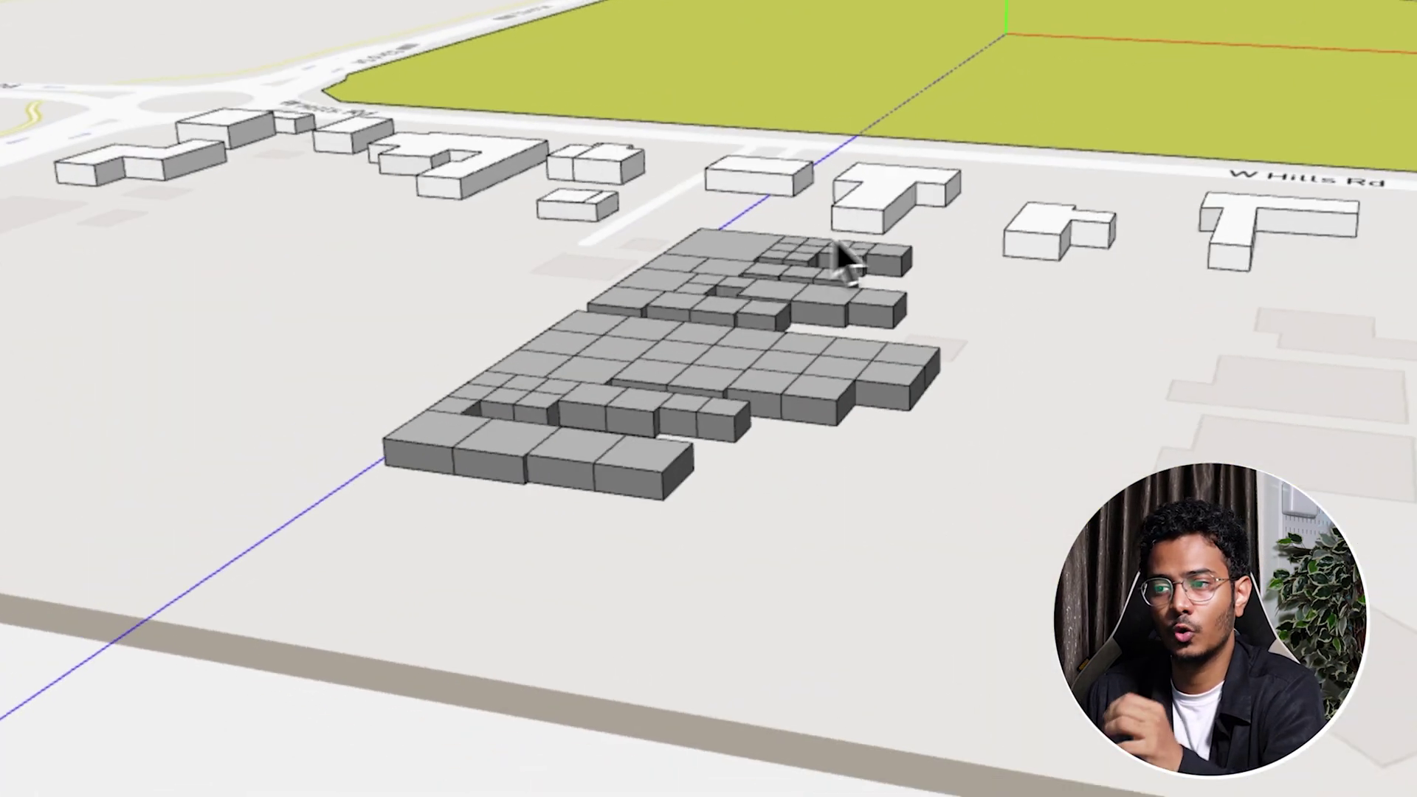
scroll(856, 251, down, 5)
drag(886, 254, 680, 569)
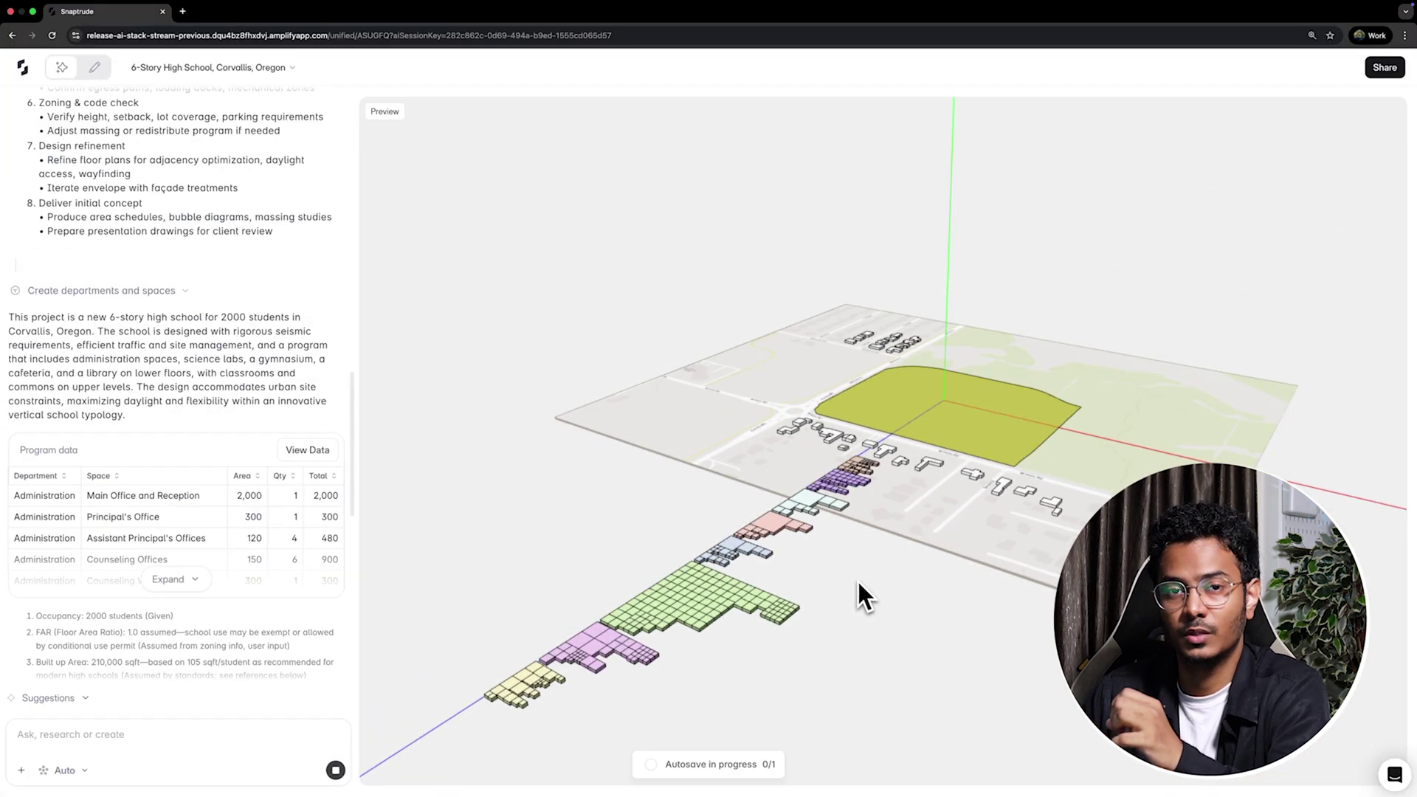
drag(857, 578, 767, 463)
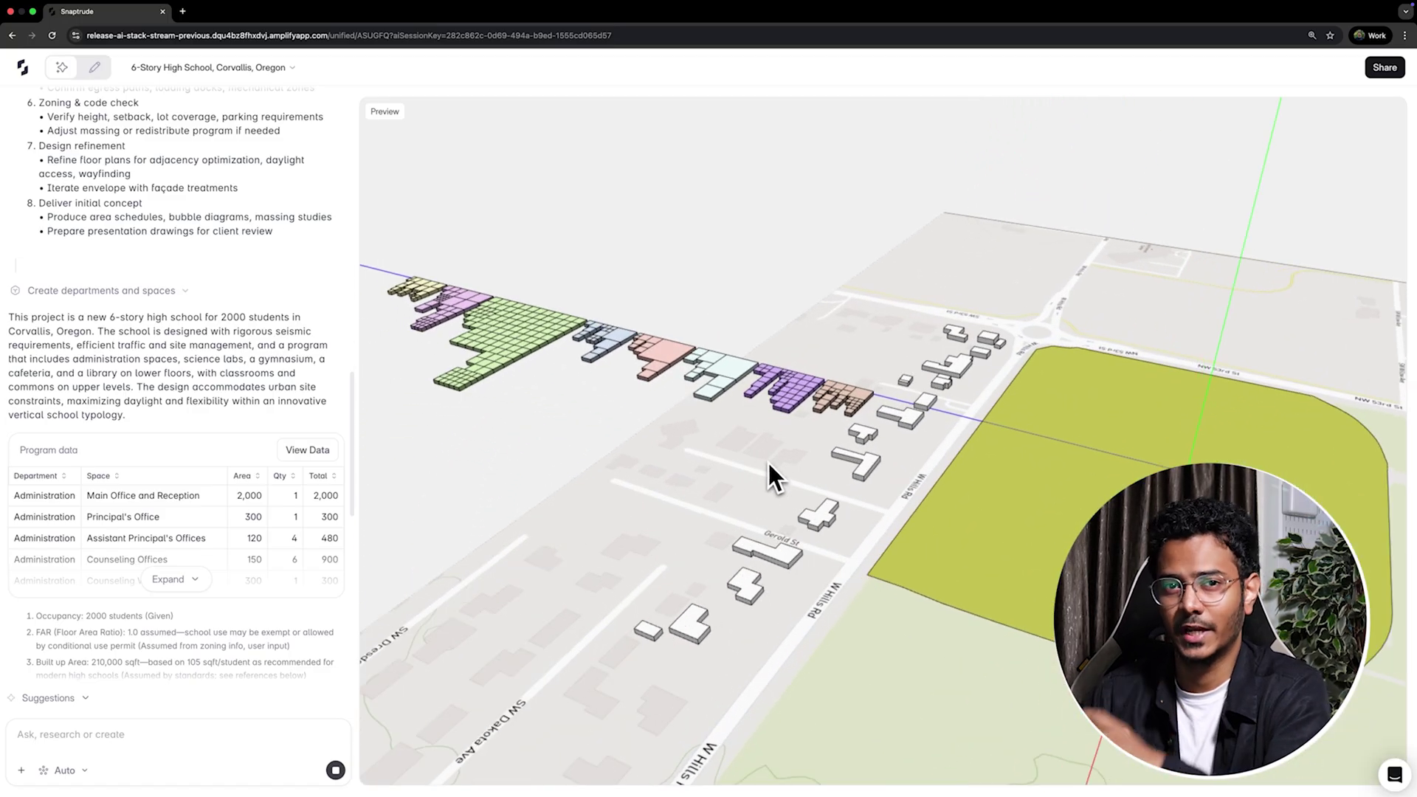
scroll(204, 499, down, 5)
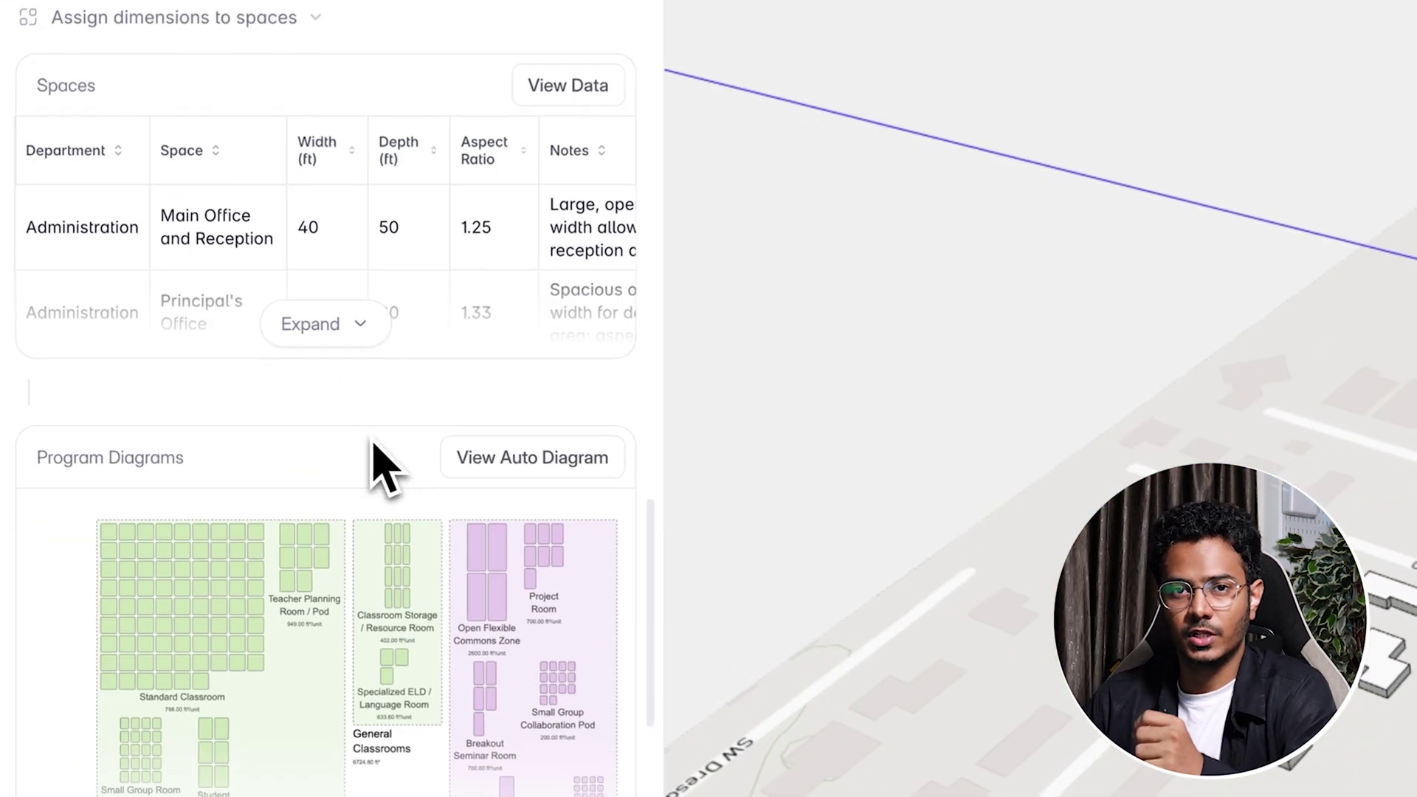
- Expand the Spaces dimensions table and scroll through every space's size
click(336, 326)
scroll(244, 310, right, 6)
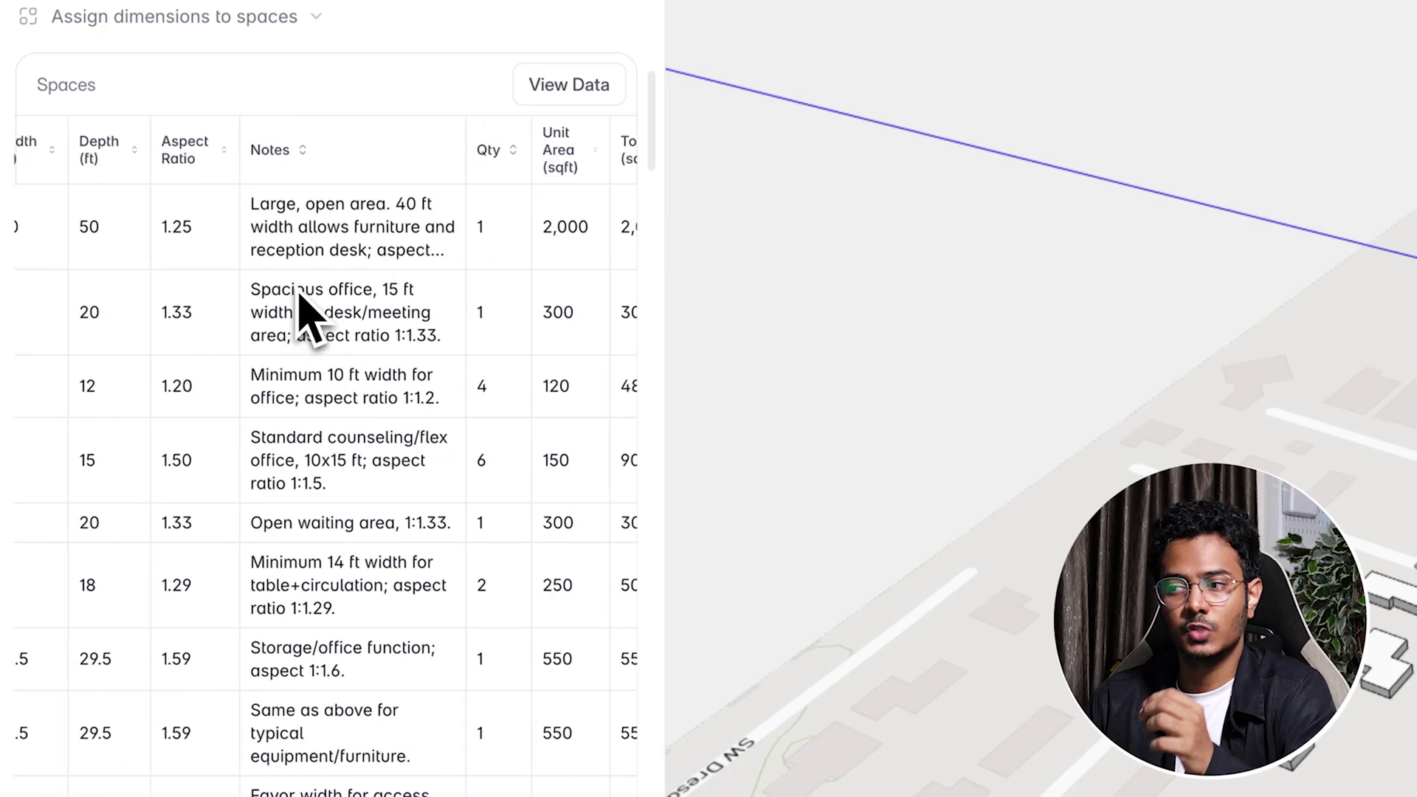
scroll(513, 293, left, 6)
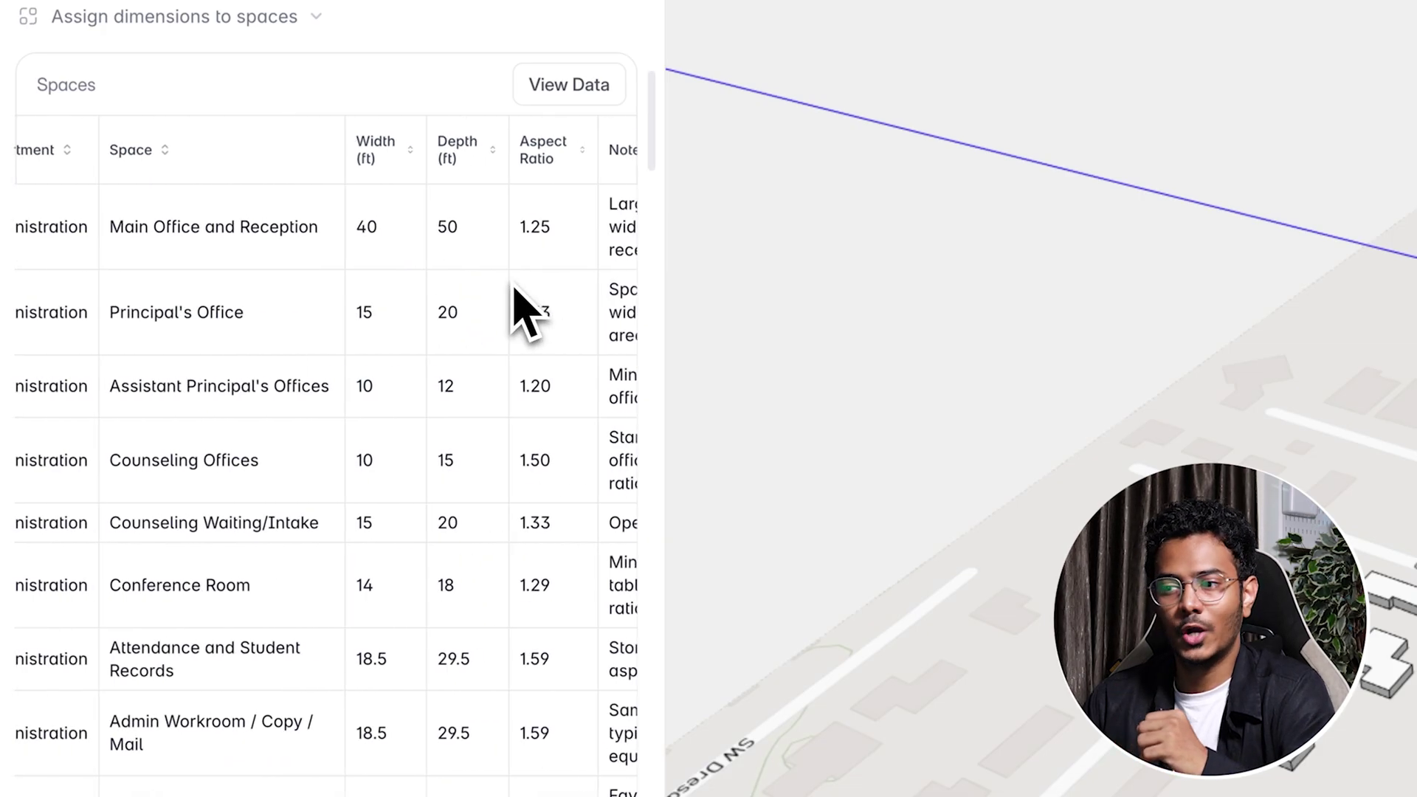
scroll(431, 288, down, 12)
scroll(419, 322, down, 20)
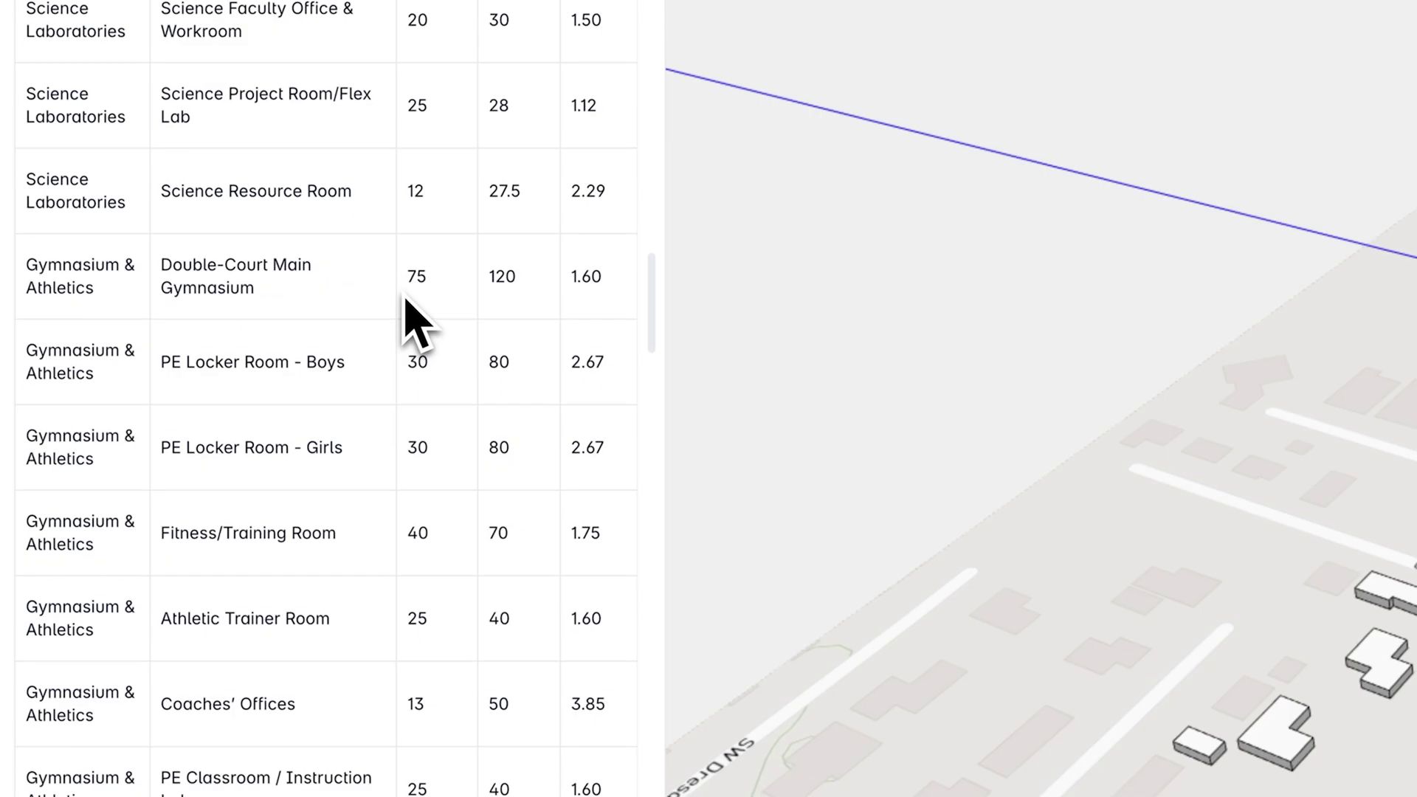
scroll(417, 324, down, 3)
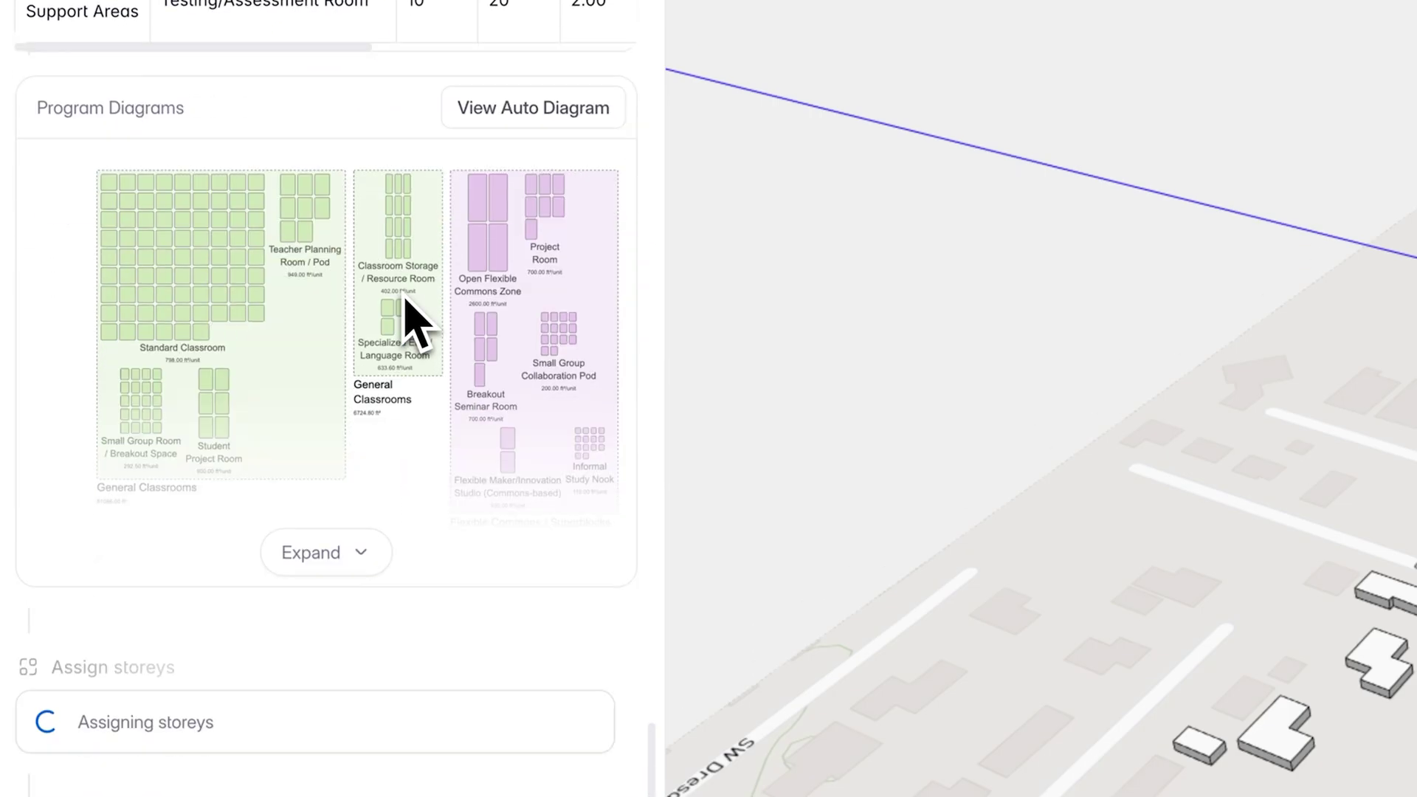
- Expand the Program Diagrams and scroll through each department's diagram
click(330, 550)
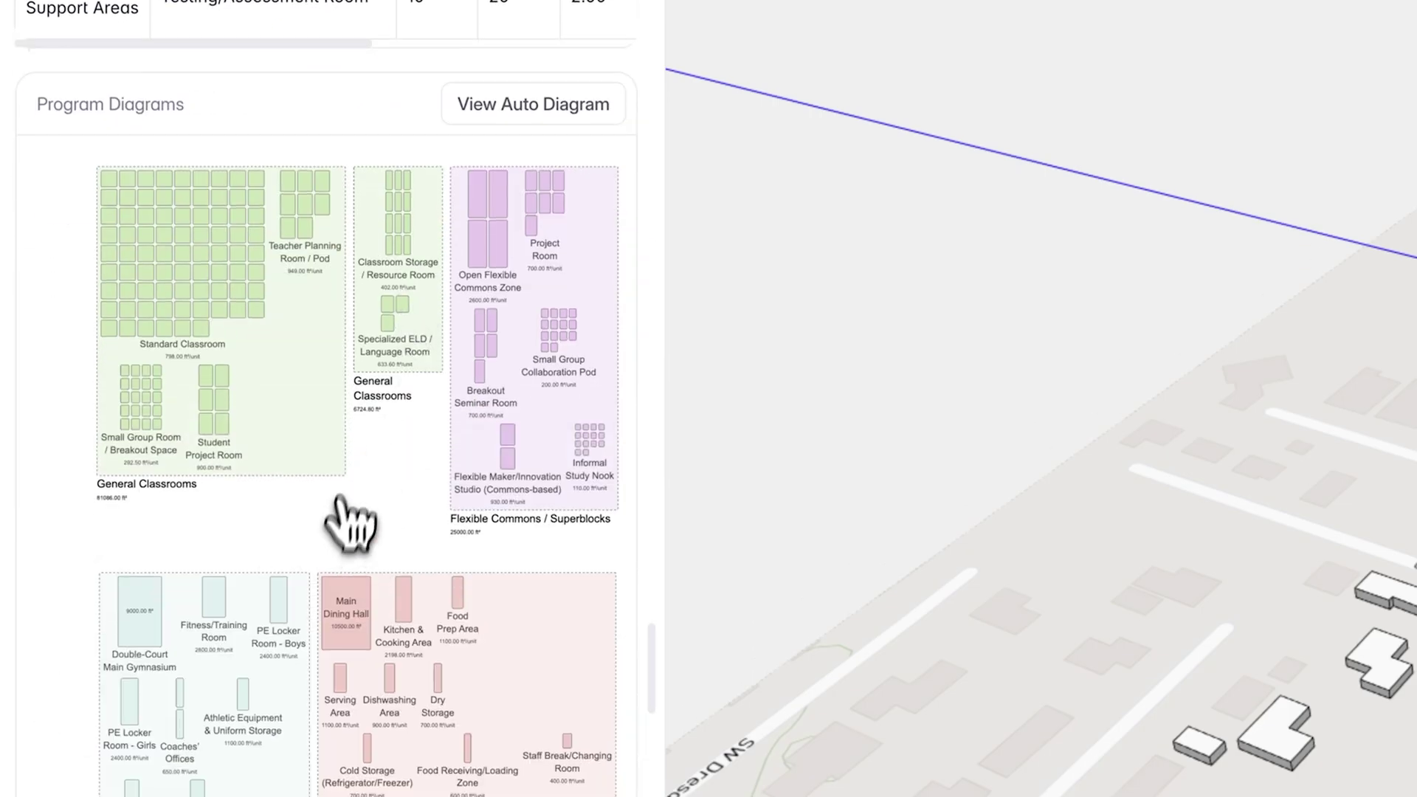
scroll(354, 522, down, 10)
scroll(377, 410, down, 20)
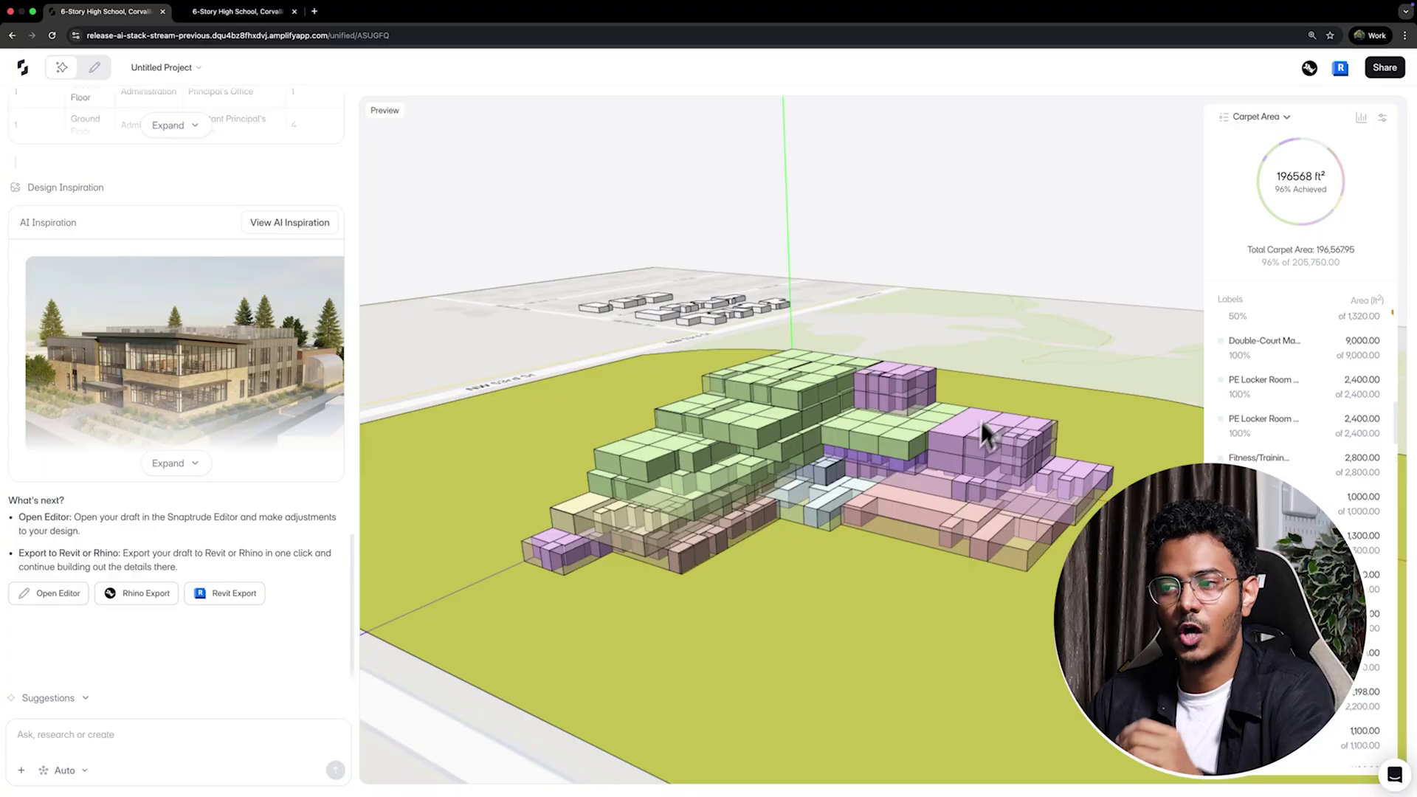
- Orbit the 3D massing preview alongside the exterior and atrium renderings
drag(981, 422, 857, 535)
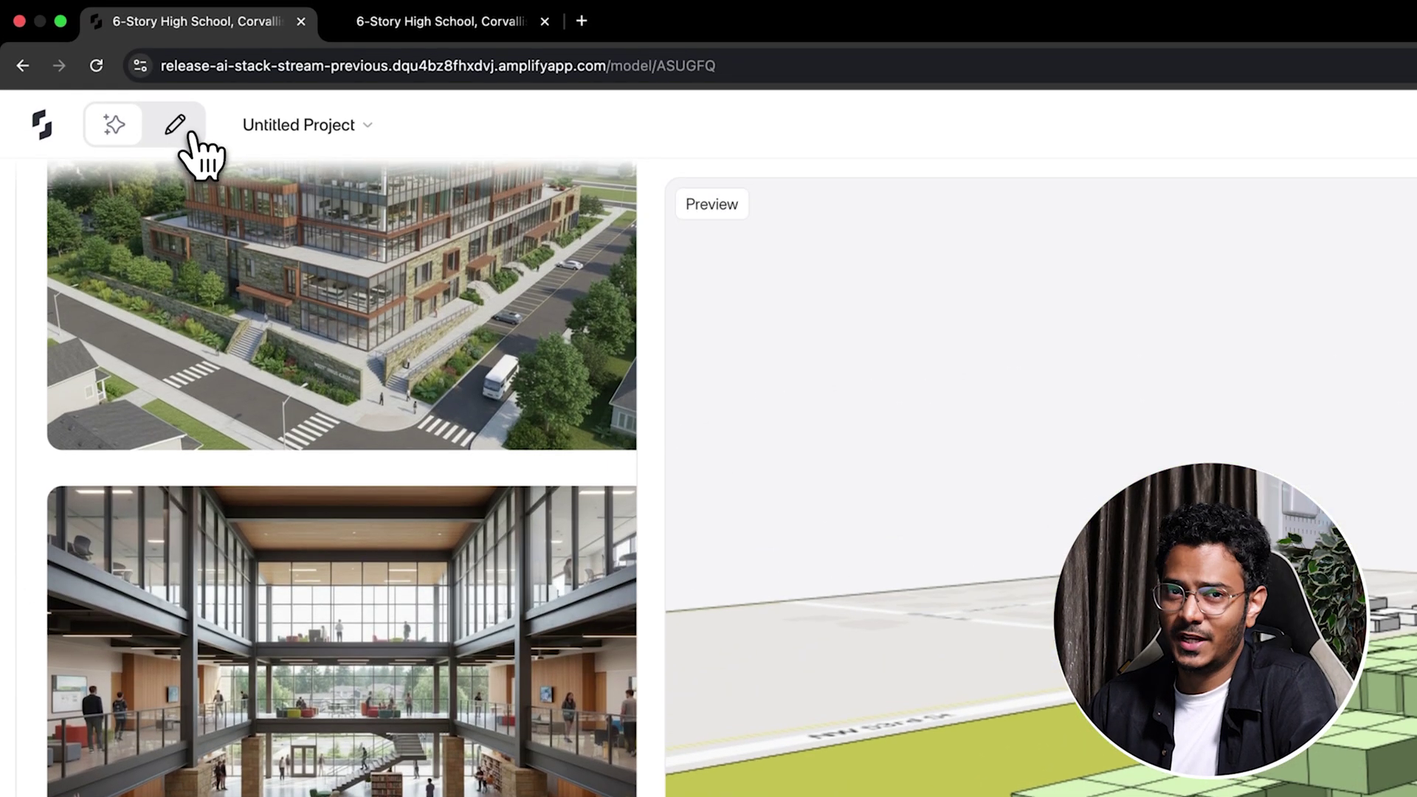
- Return to editing and limit the selection filter to Spaces only
click(177, 126)
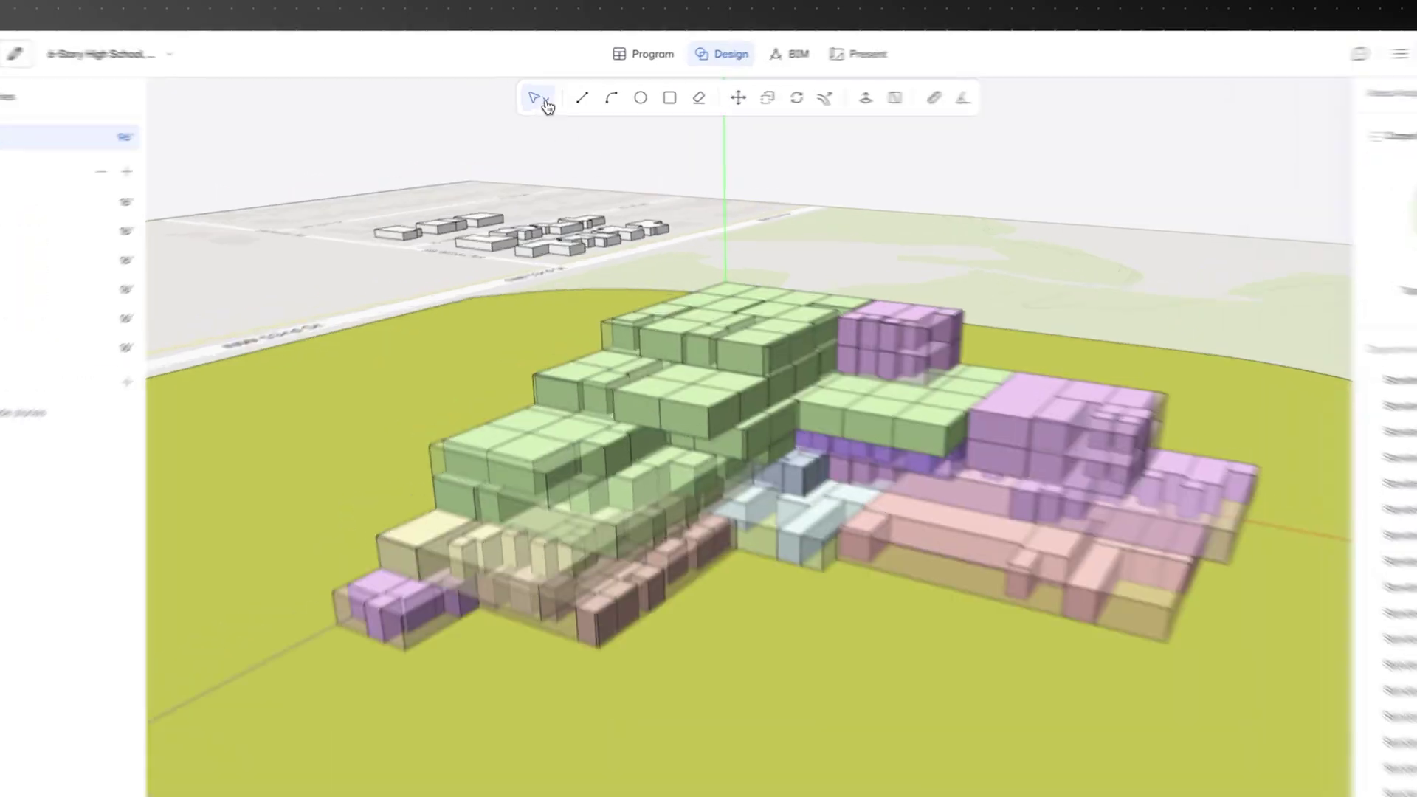
click(547, 107)
mouse_move(587, 168)
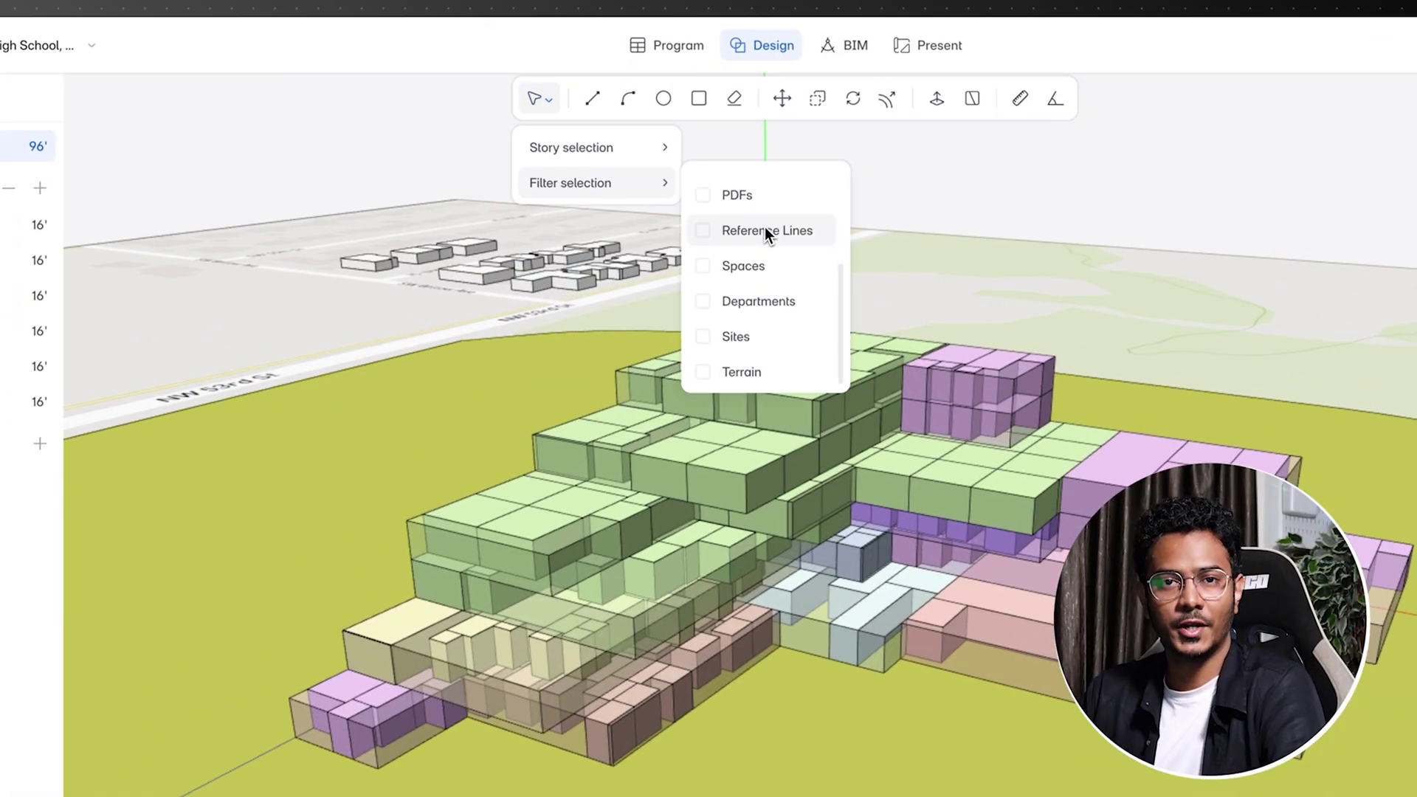
click(705, 265)
- Hide the selected spaces, leaving department masses, and open the Plan 3 floor plan
right_click(736, 452)
click(786, 527)
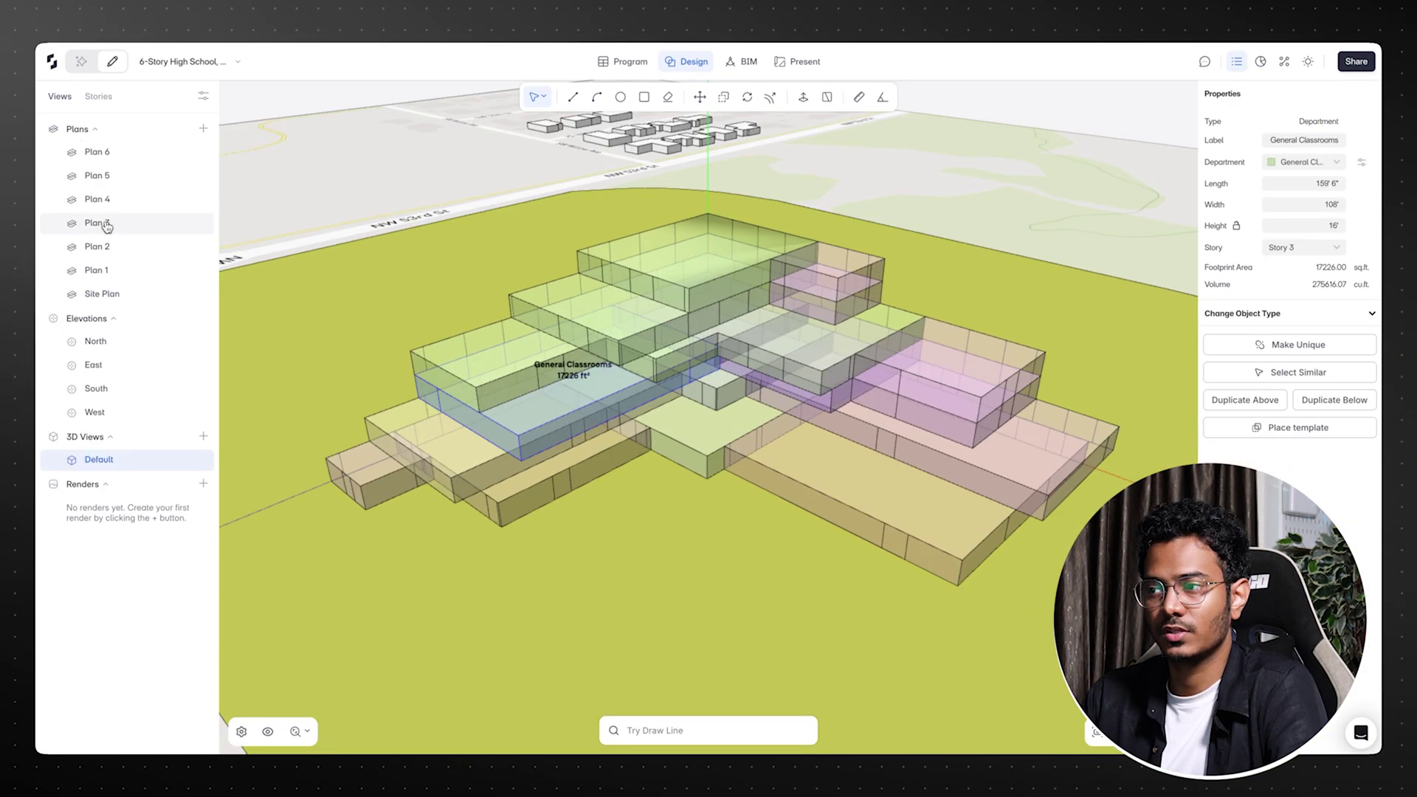
click(107, 227)
- Draw a Circulation strip across General Classrooms from its bottom edge to its top edge
scroll(620, 468, up, 3)
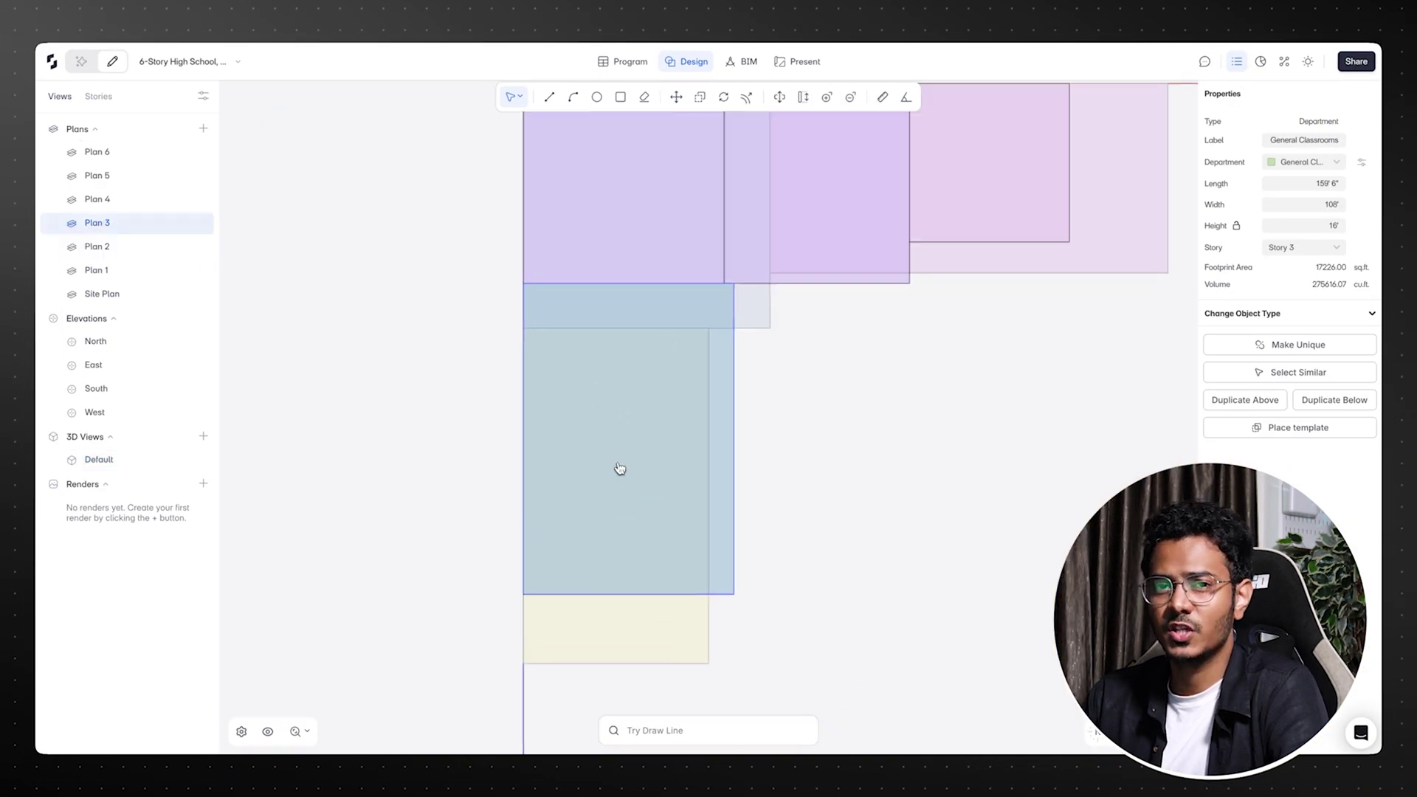
click(781, 509)
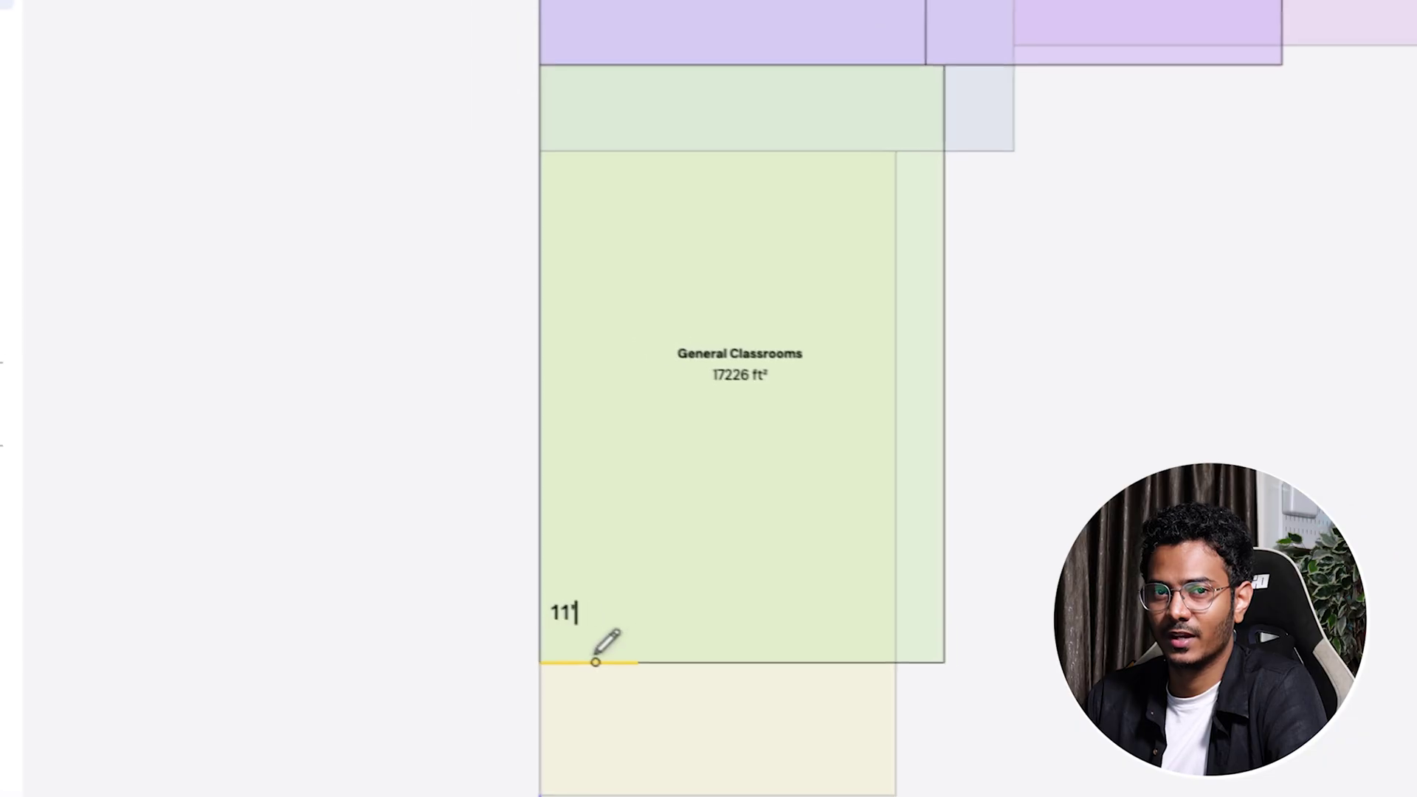
click(570, 607)
click(680, 72)
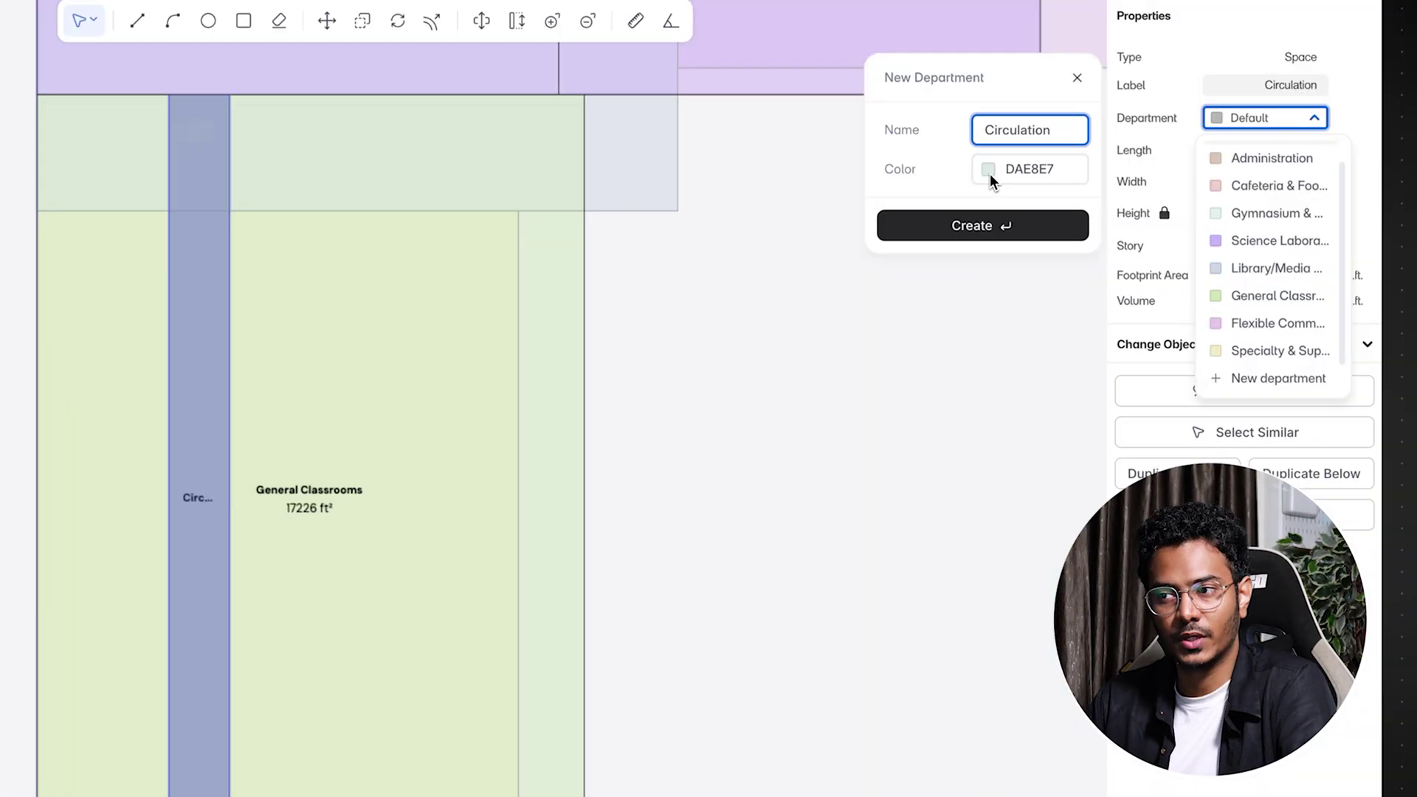
- Give the strip a new red-pink department and open the Program spreadsheet
click(989, 174)
click(918, 320)
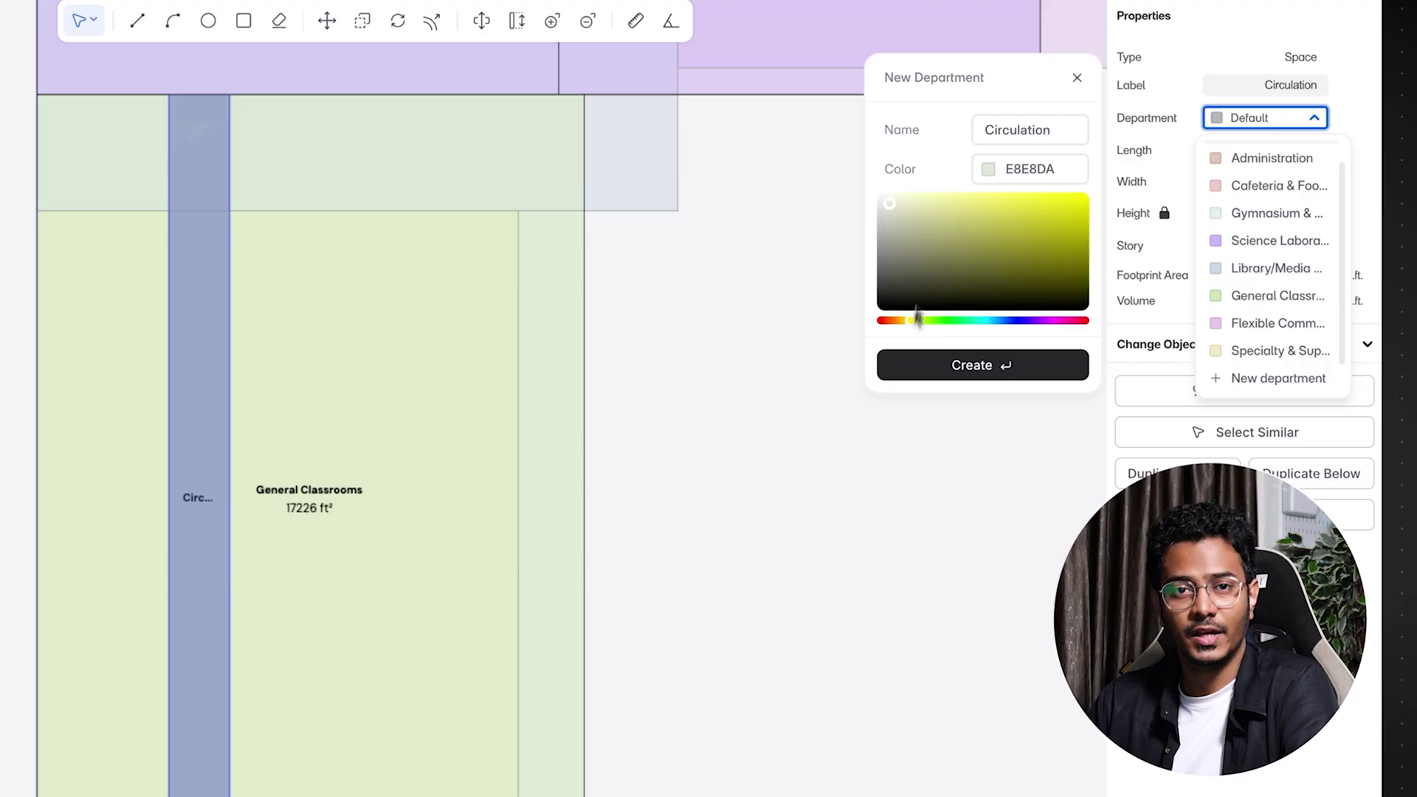
click(894, 321)
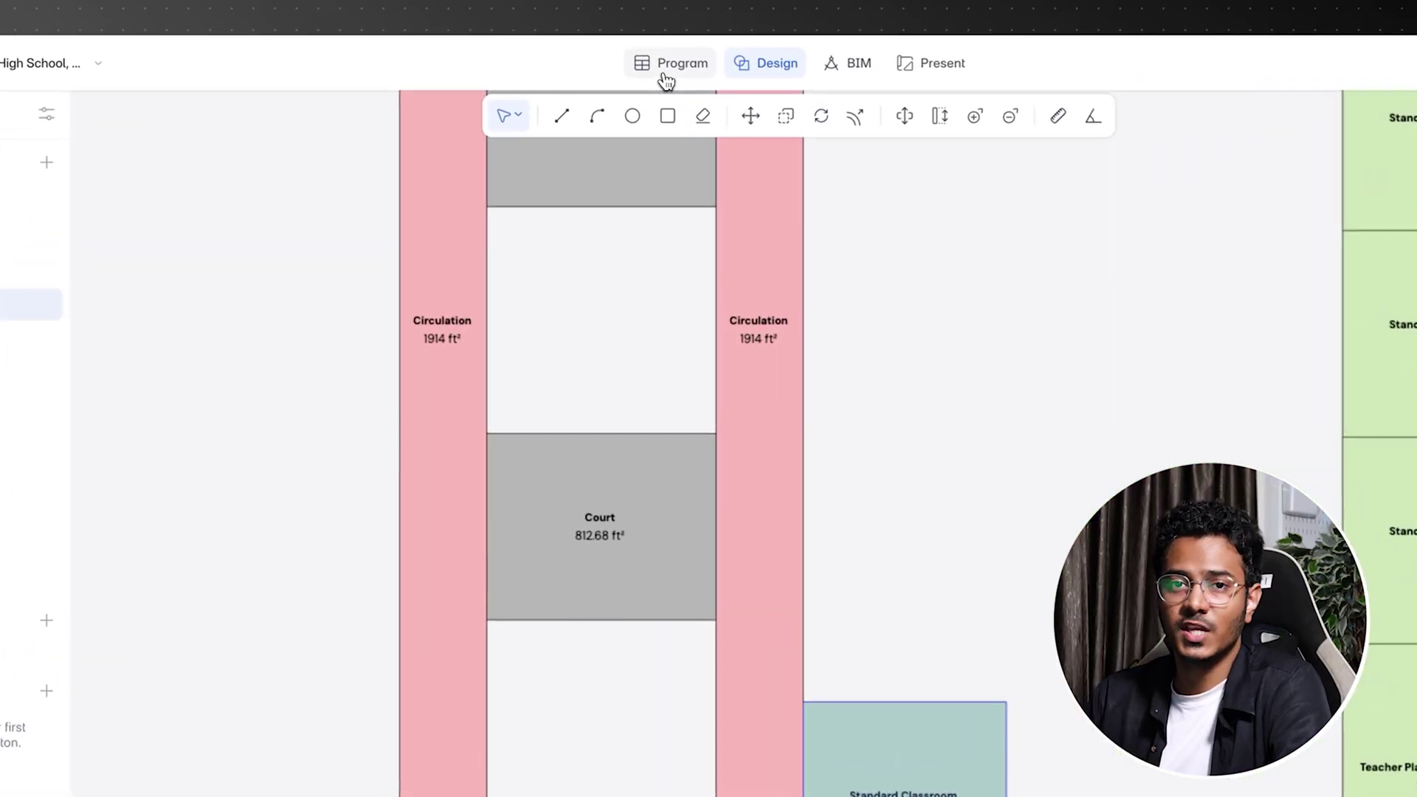
click(666, 79)
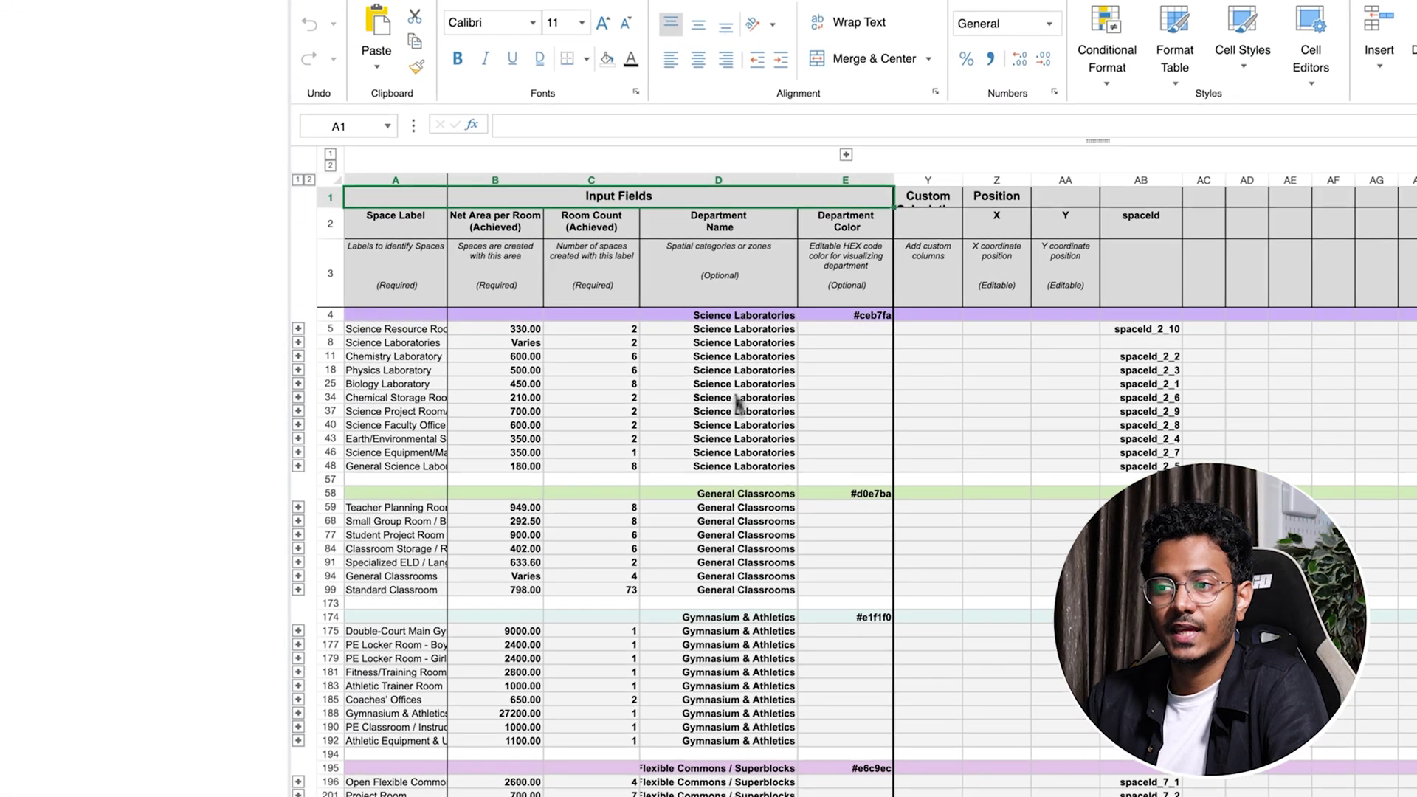
- Expand Design Fields and set the Standard Classroom length to 36', giving 1008 ft² classrooms
click(629, 211)
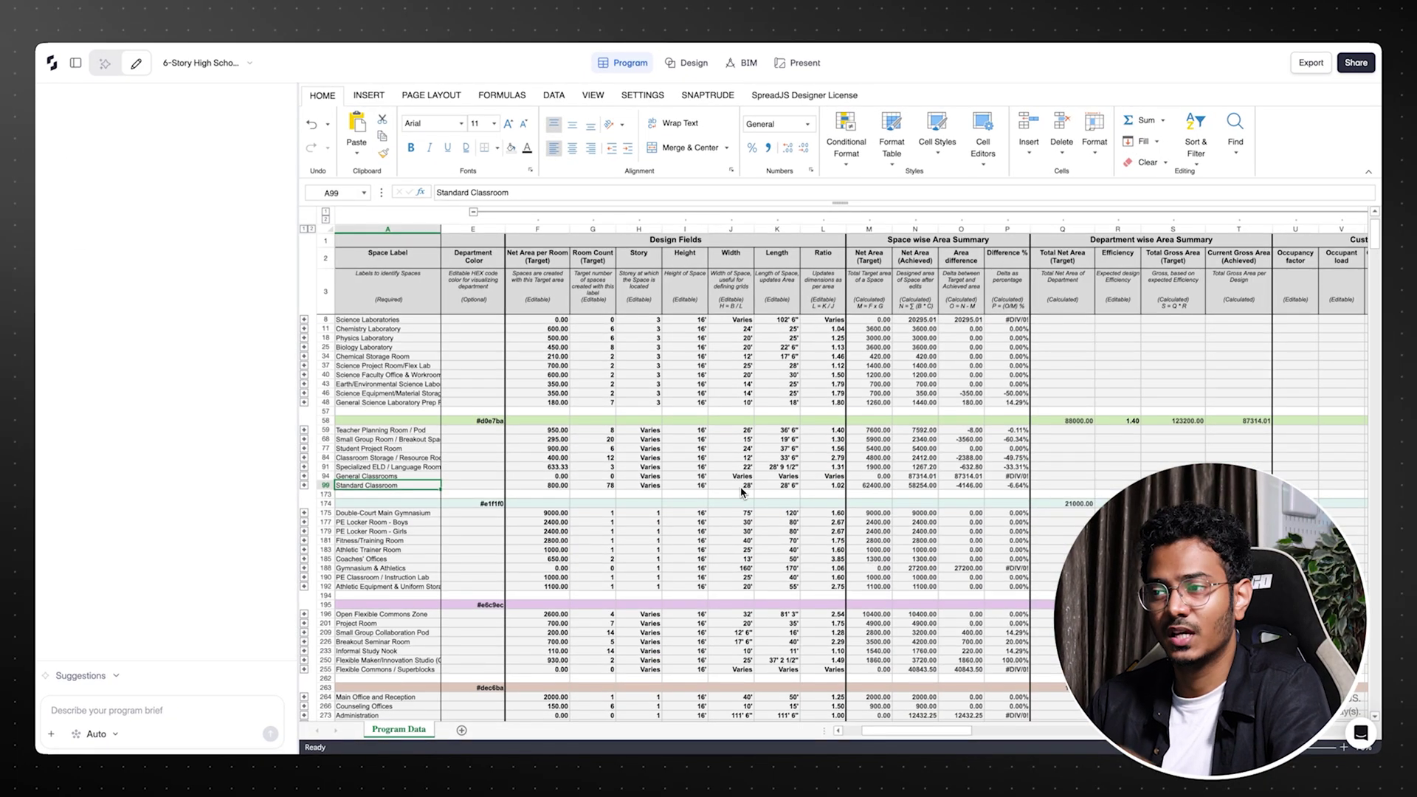
click(739, 487)
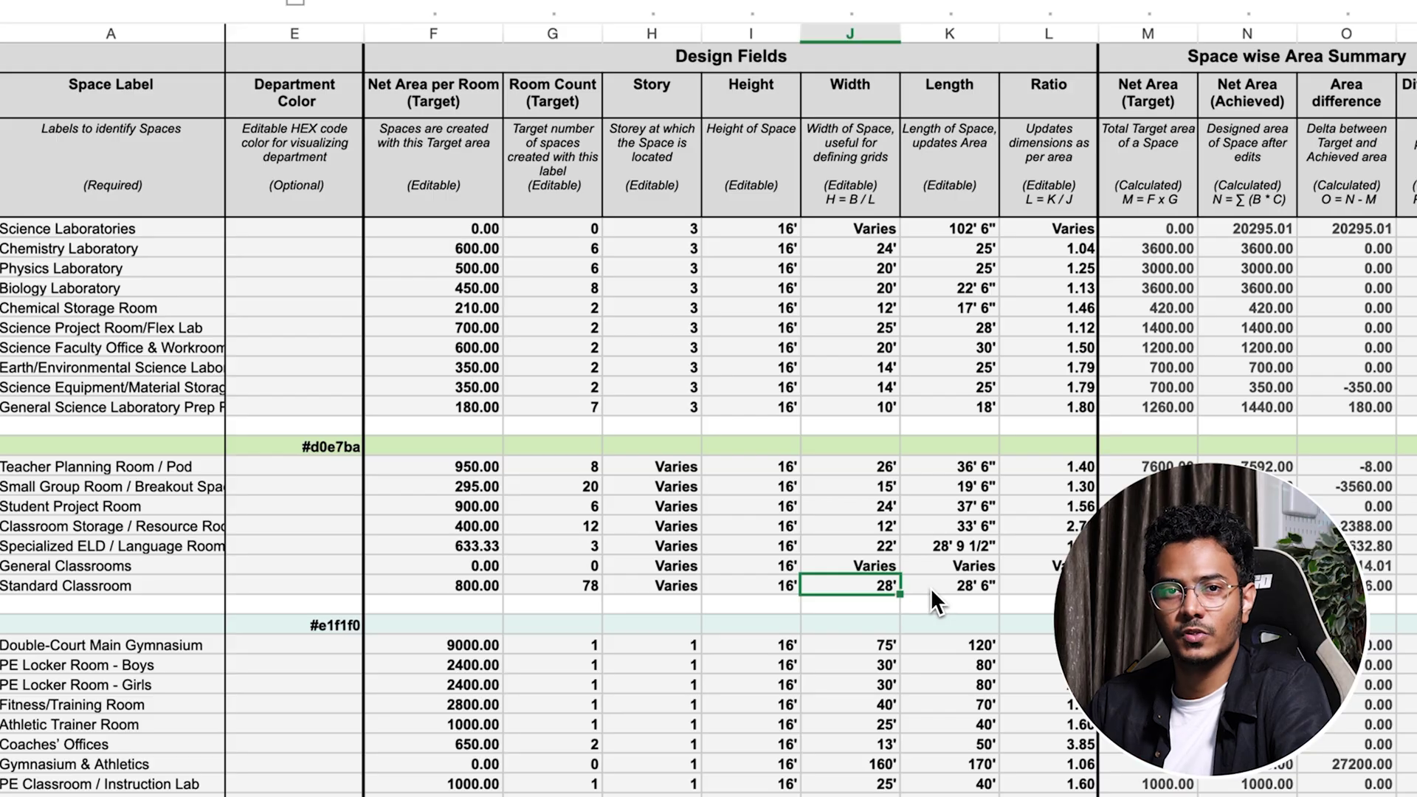
click(936, 589)
text(36')
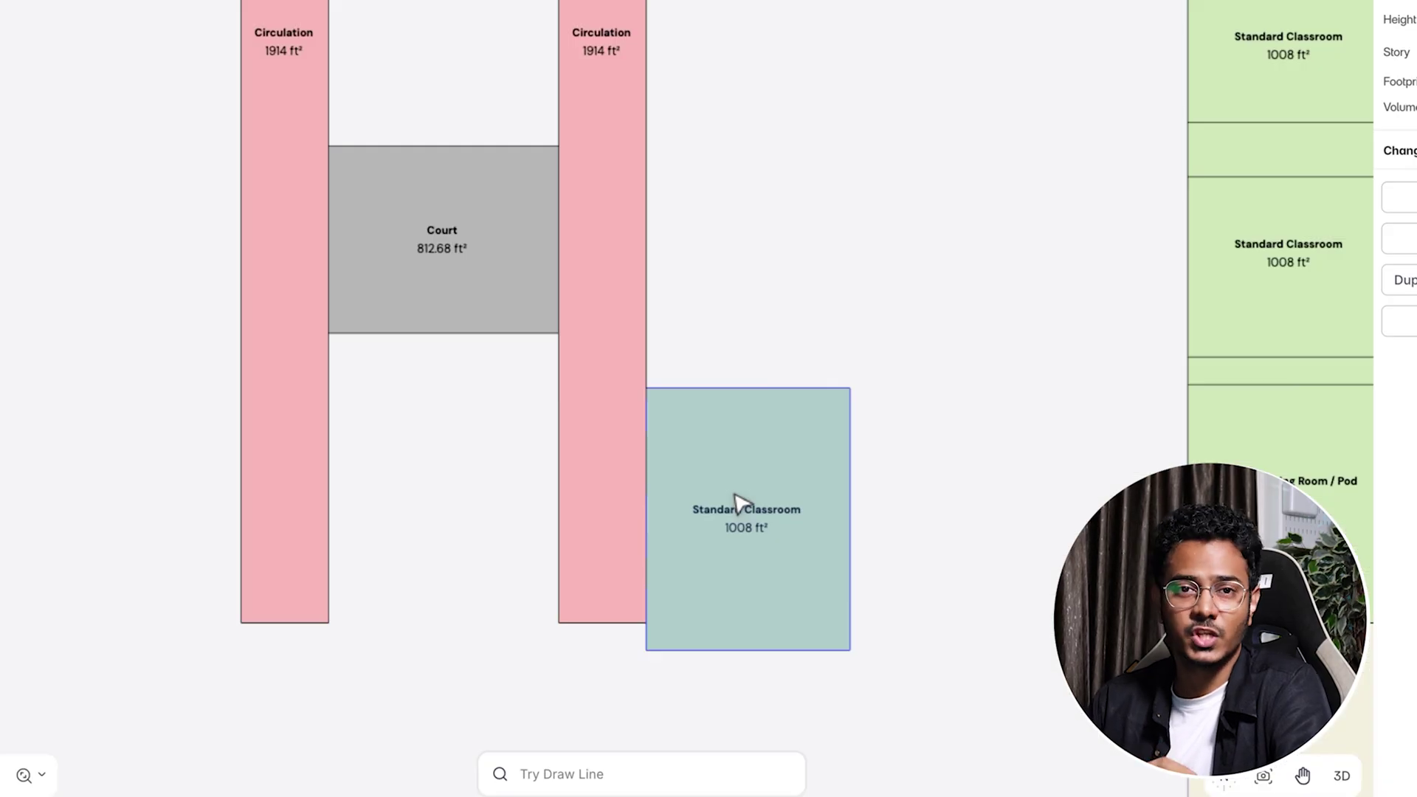
drag(738, 500, 830, 526)
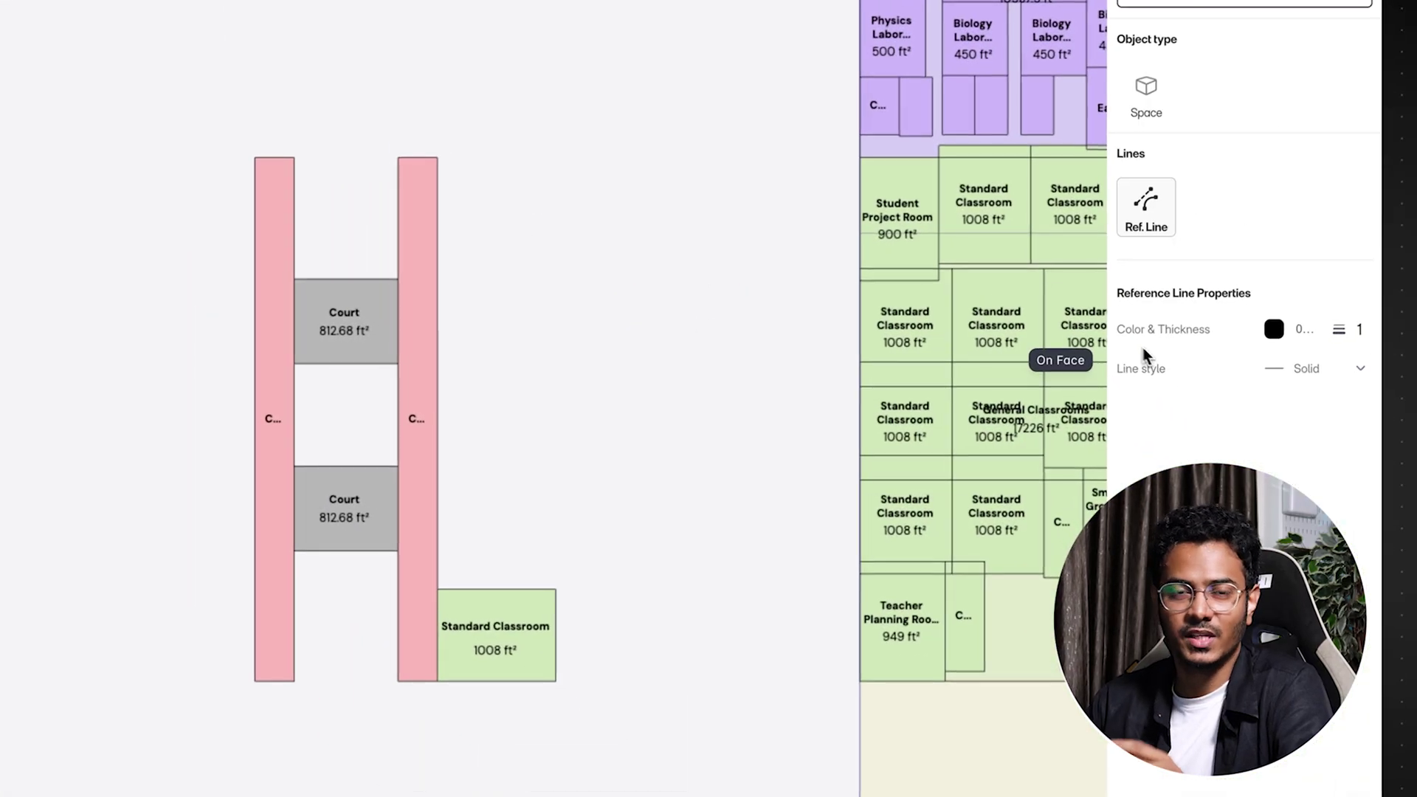
- Draw a vertical dash-dot reference line from the classroom corner
click(1327, 375)
click(1324, 421)
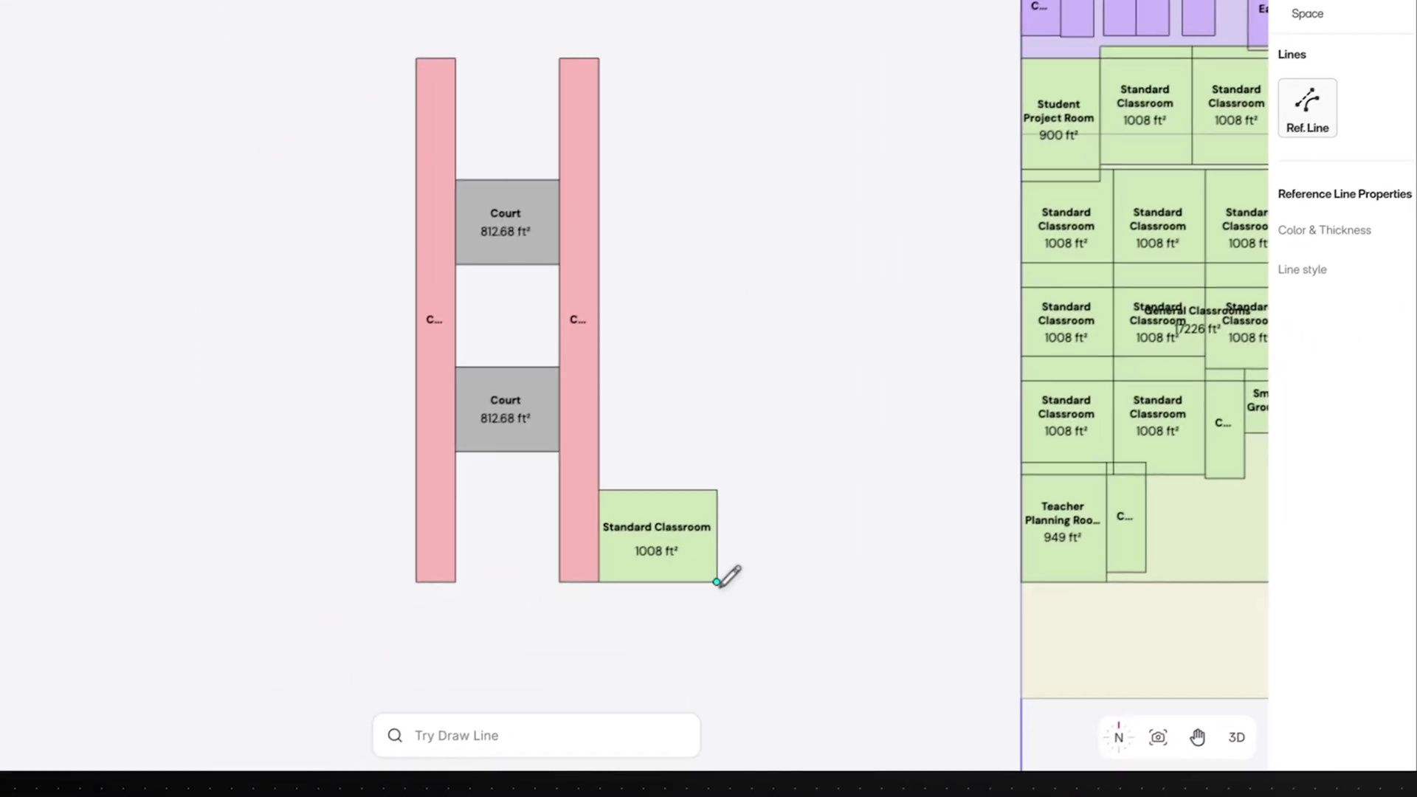
click(717, 582)
click(716, 21)
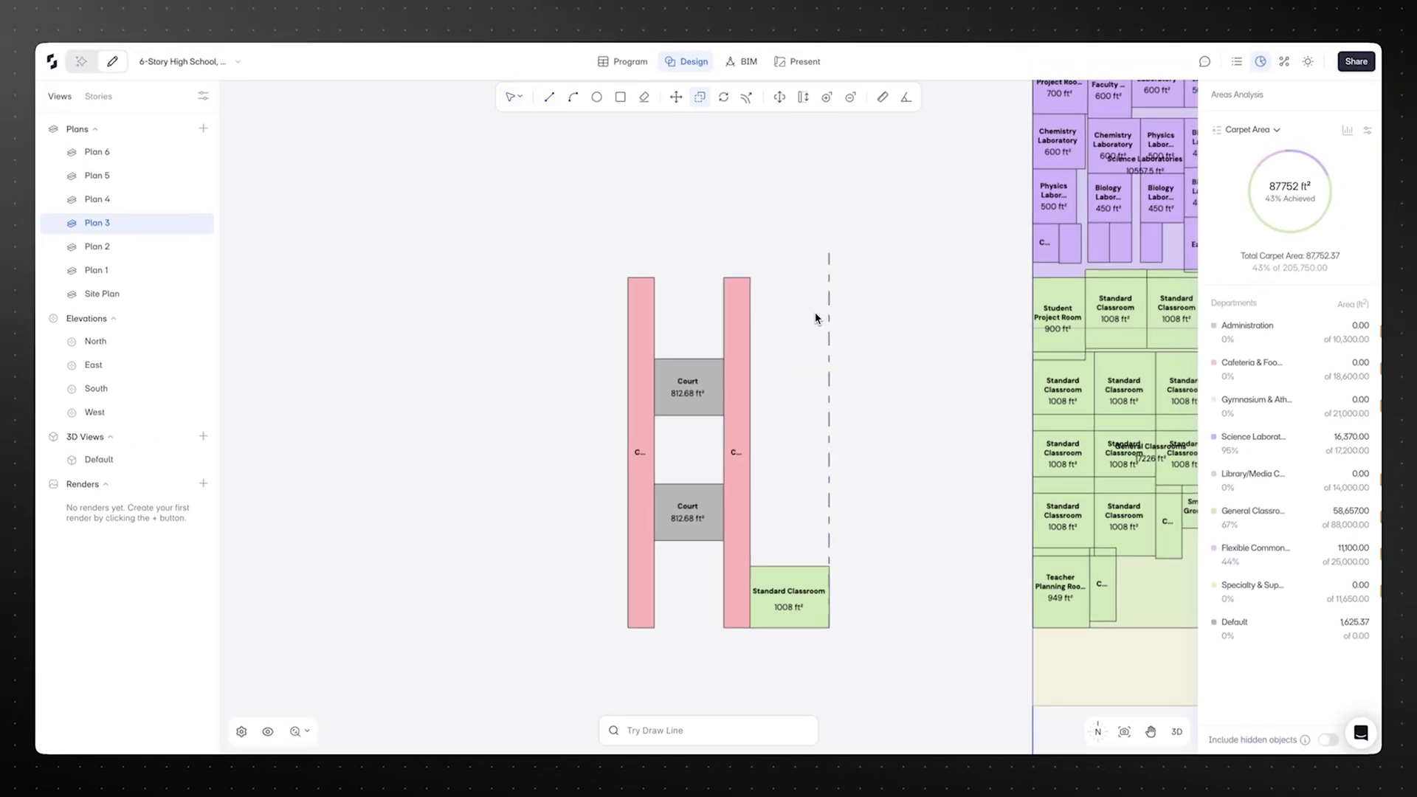
- Array the reference line at 24' spacing and select the space beside the corridor
click(830, 405)
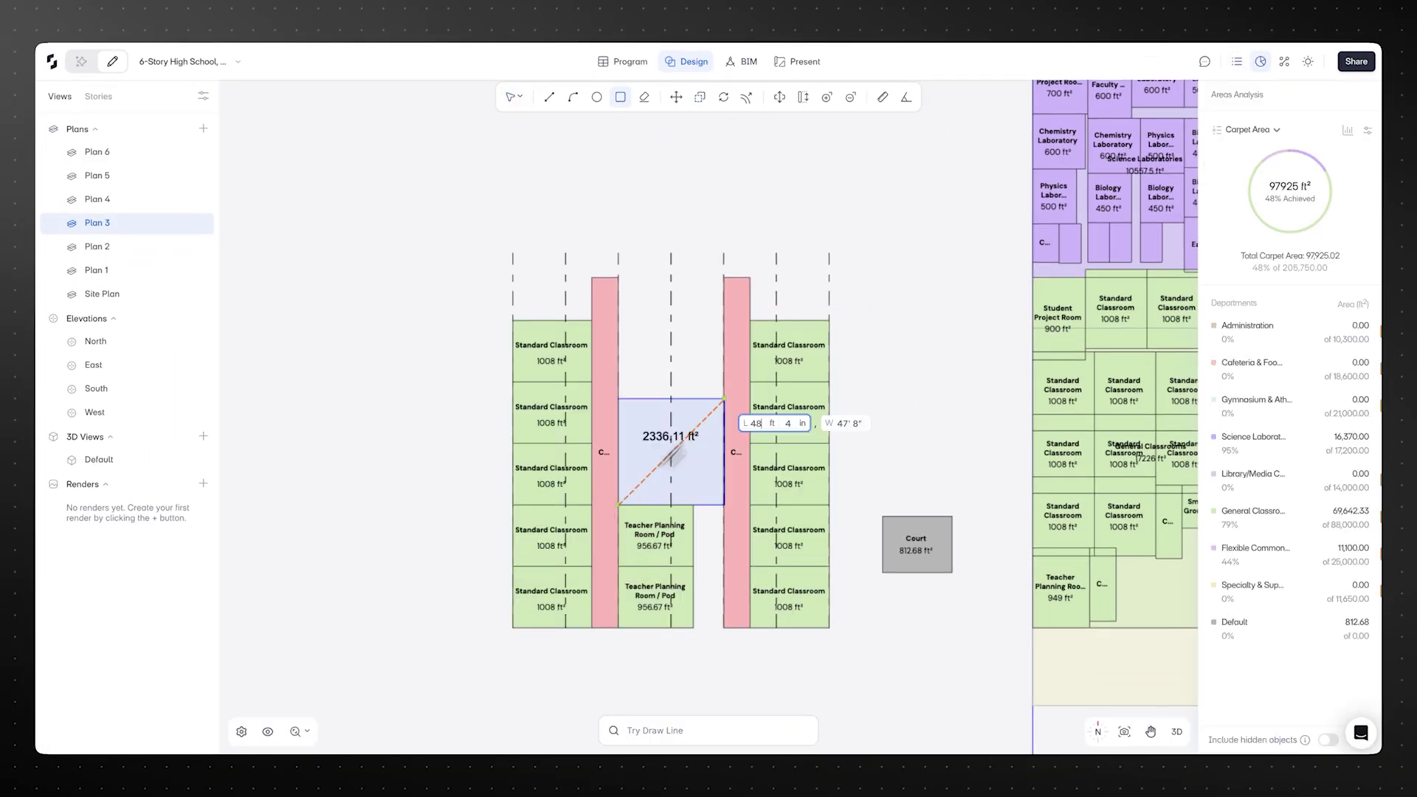
key(Return)
click(708, 568)
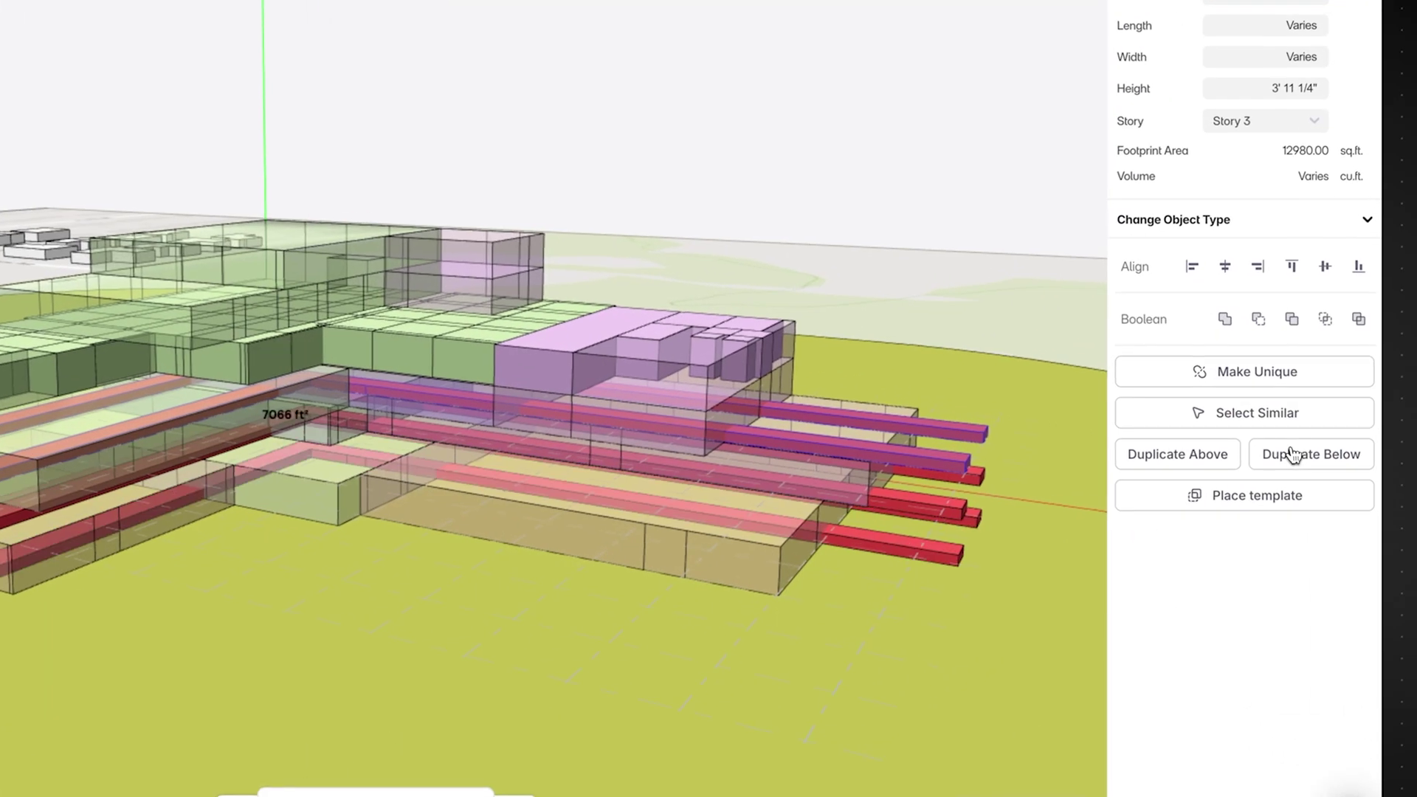
- Duplicate the circulation bars to the stories above and bring up the Plan 3 floor plan
click(1218, 455)
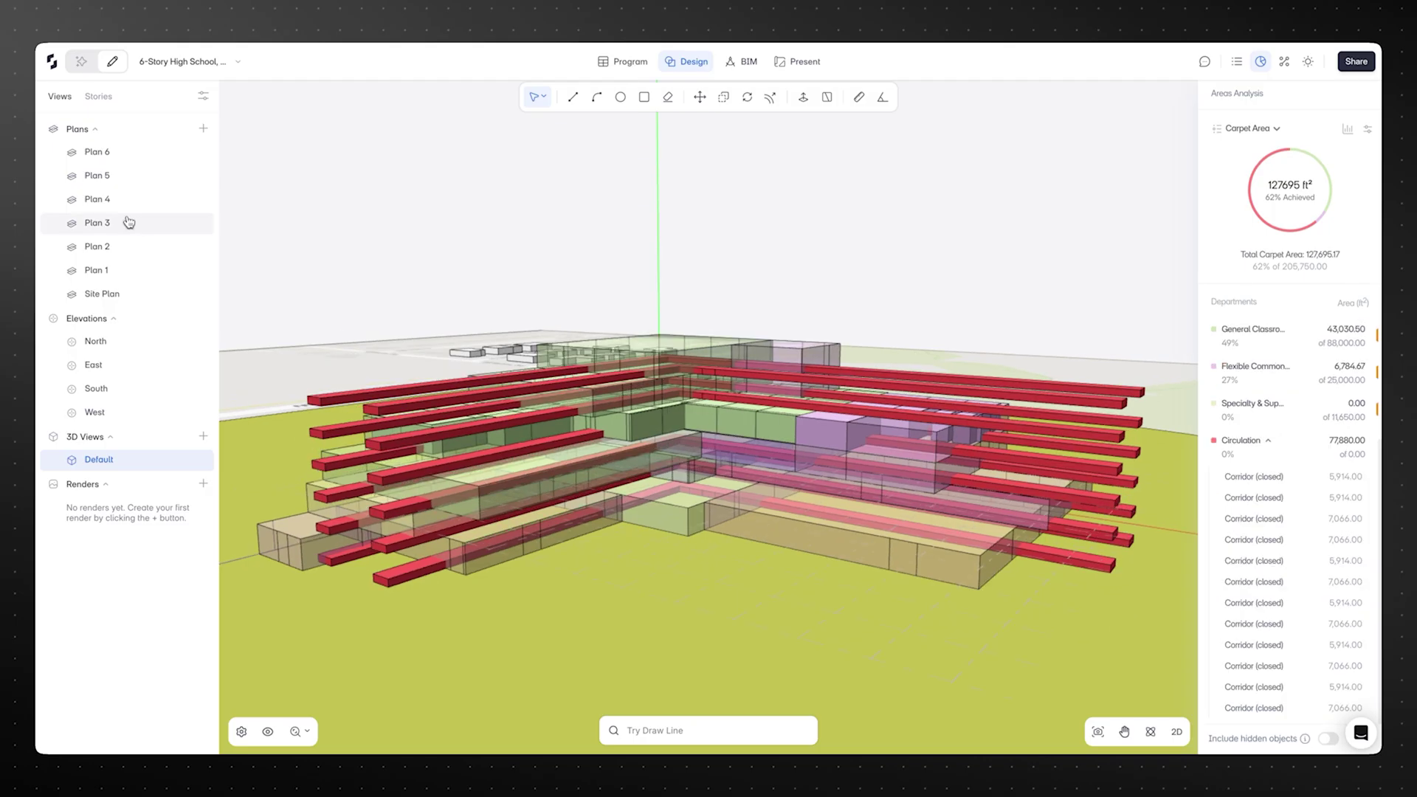
click(129, 222)
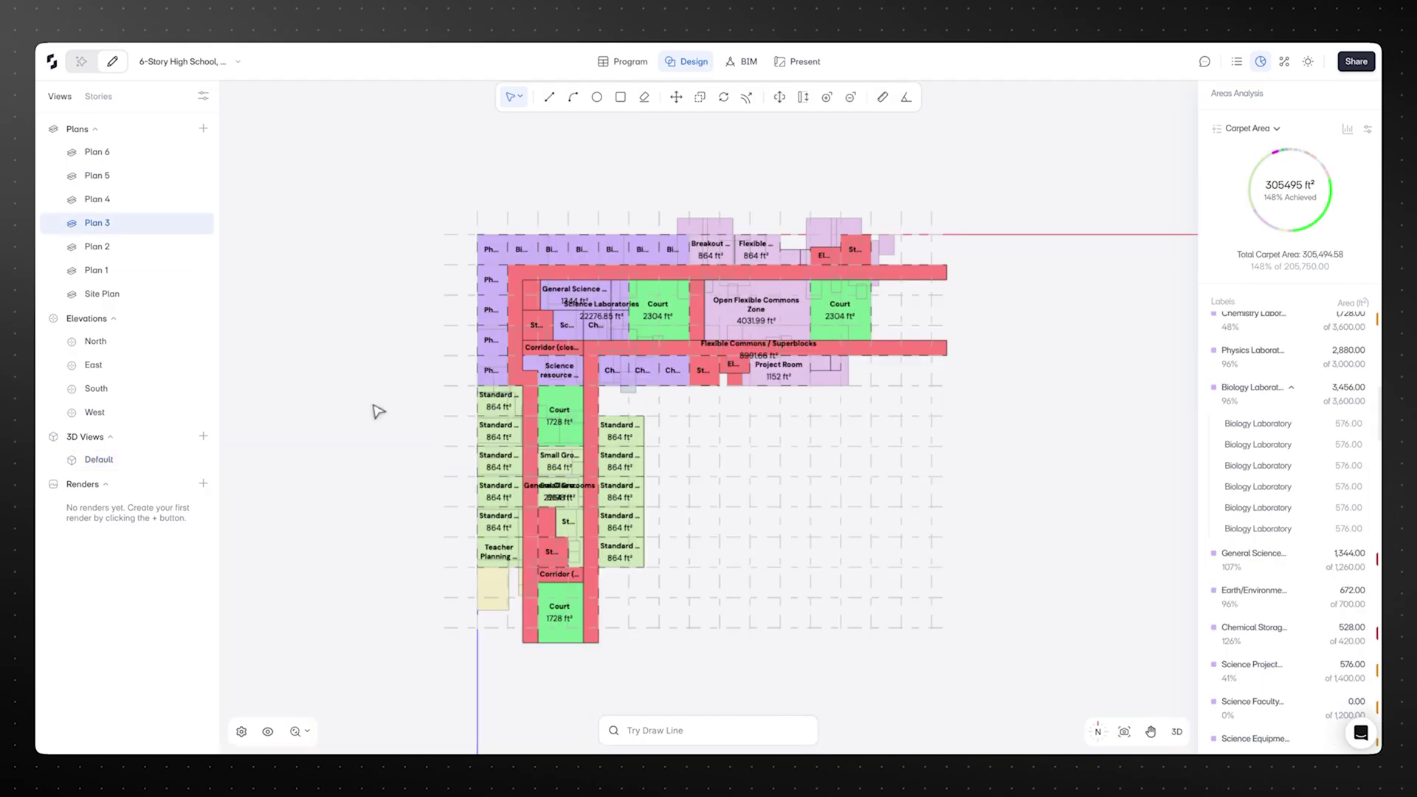
scroll(423, 495, up, 2)
scroll(399, 495, right, 2)
- Select all of Plan 3's gridded layout, review it in 3D, then select Plan 1's rooms
key(ctrl+a)
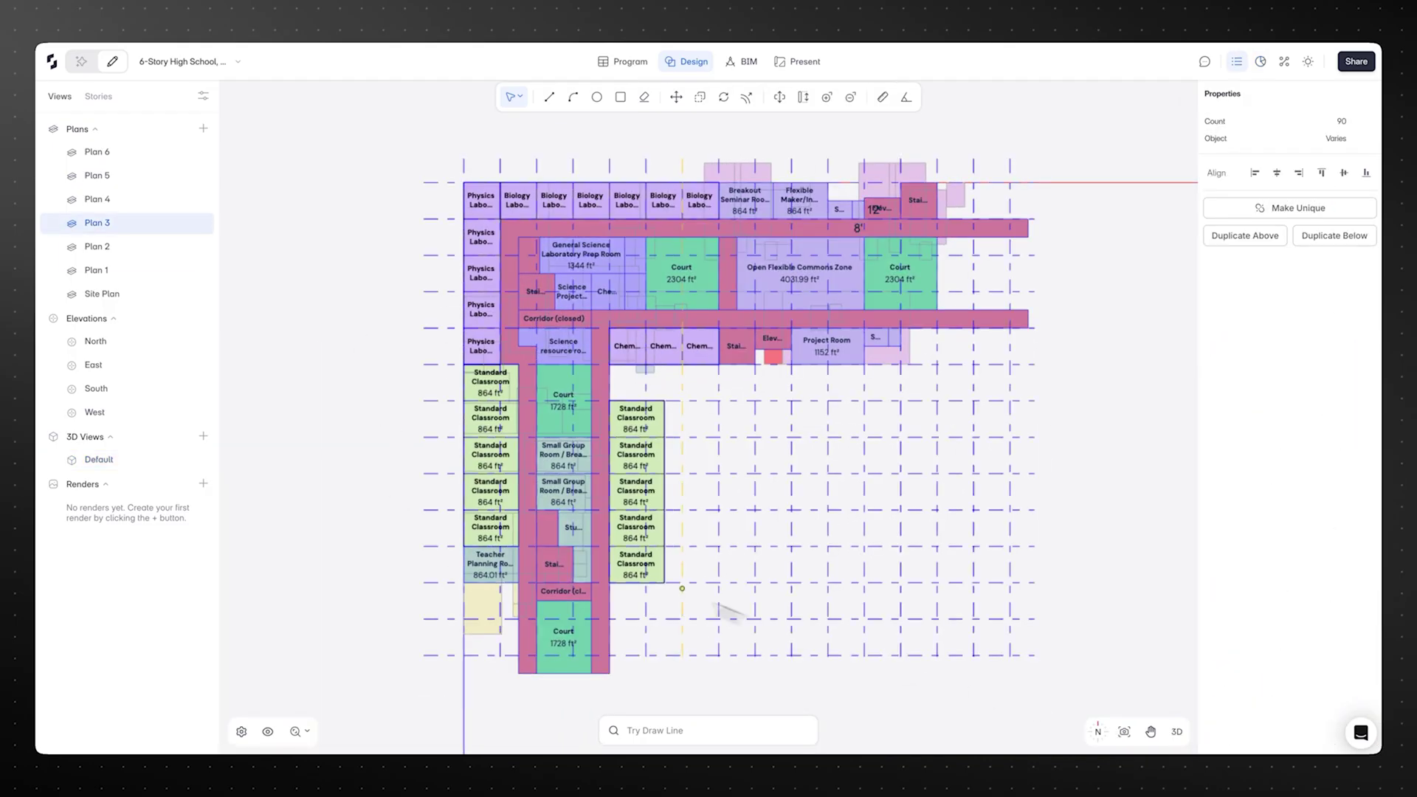
click(645, 547)
click(1177, 731)
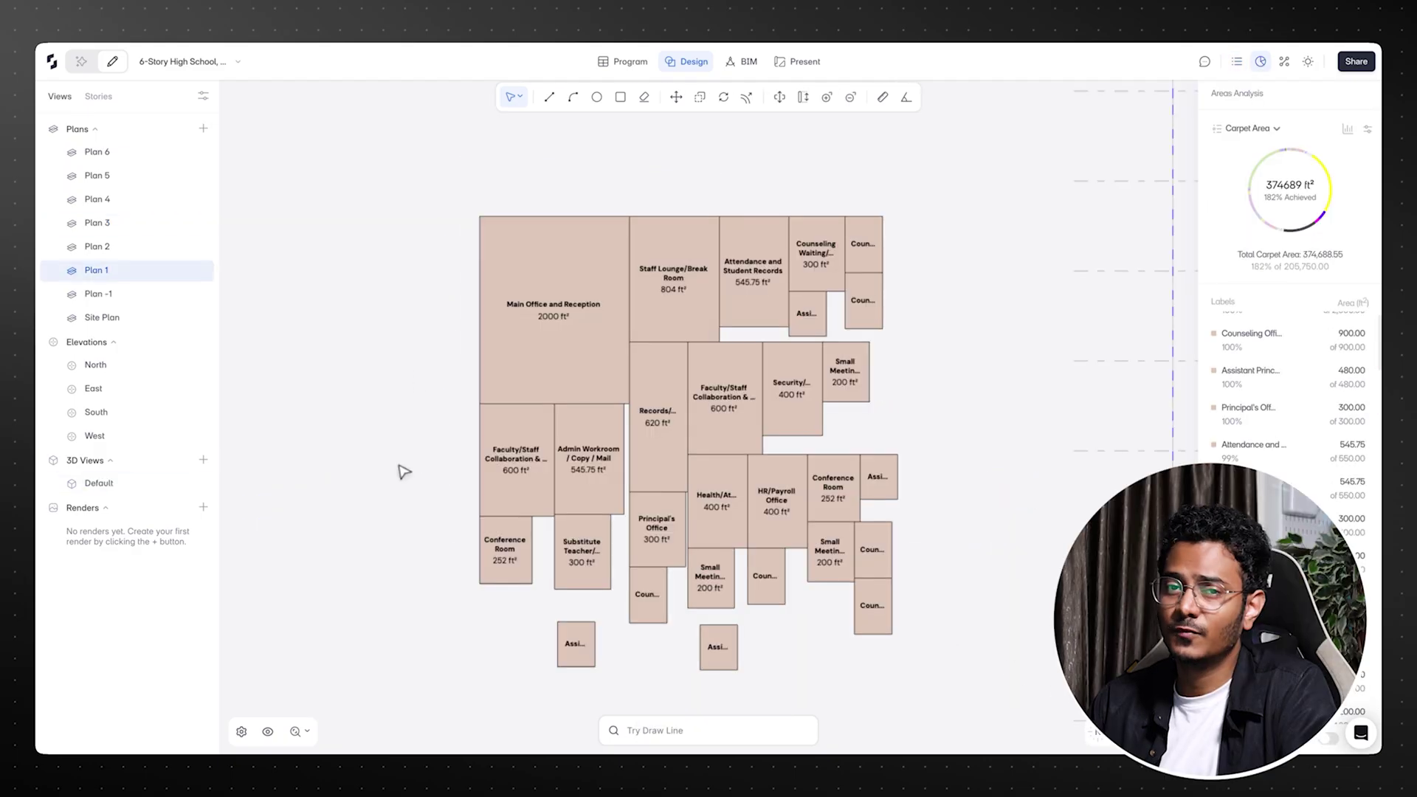
drag(434, 181, 885, 671)
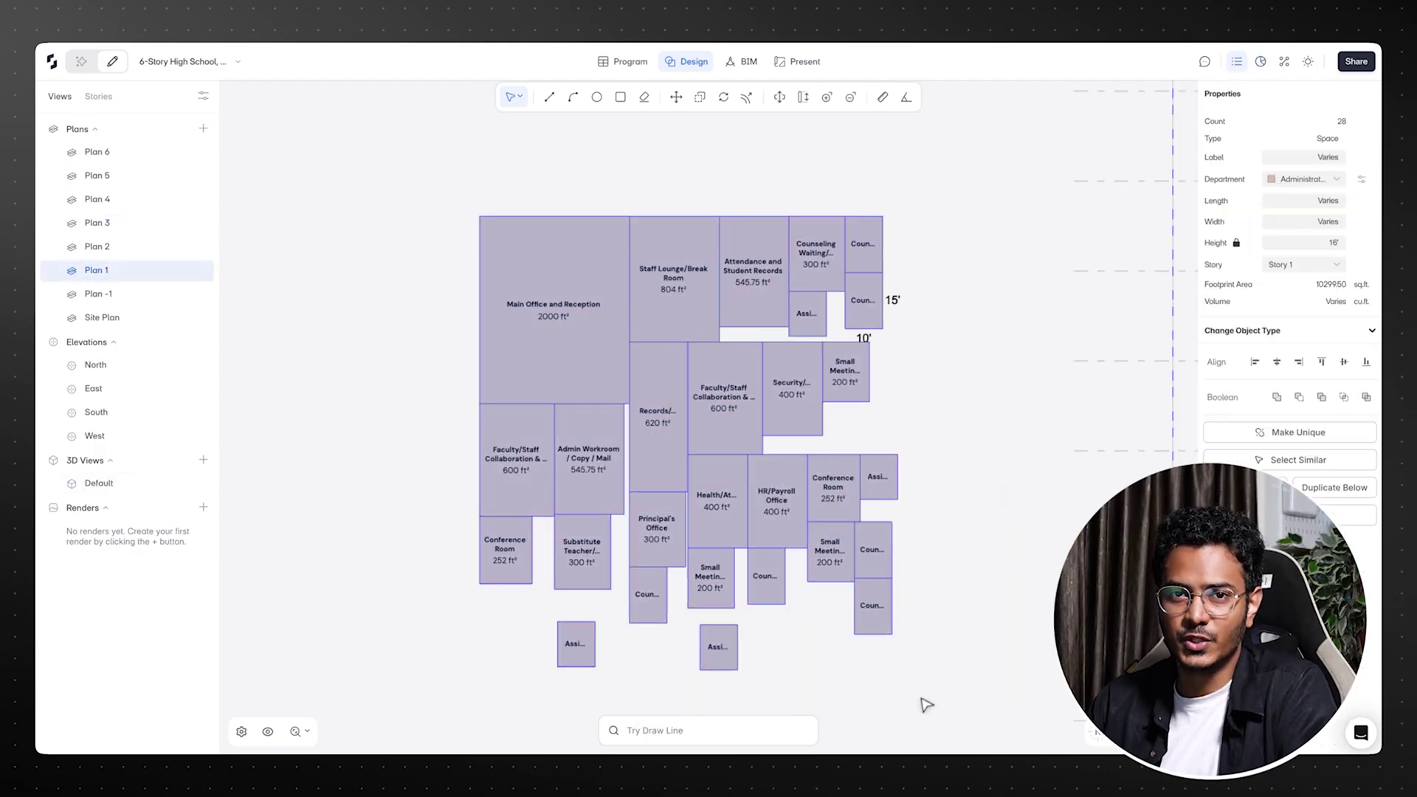
- Run adjacency analysis on individual spaces and auto-arrange the selected administration spaces by adjacency
click(1284, 61)
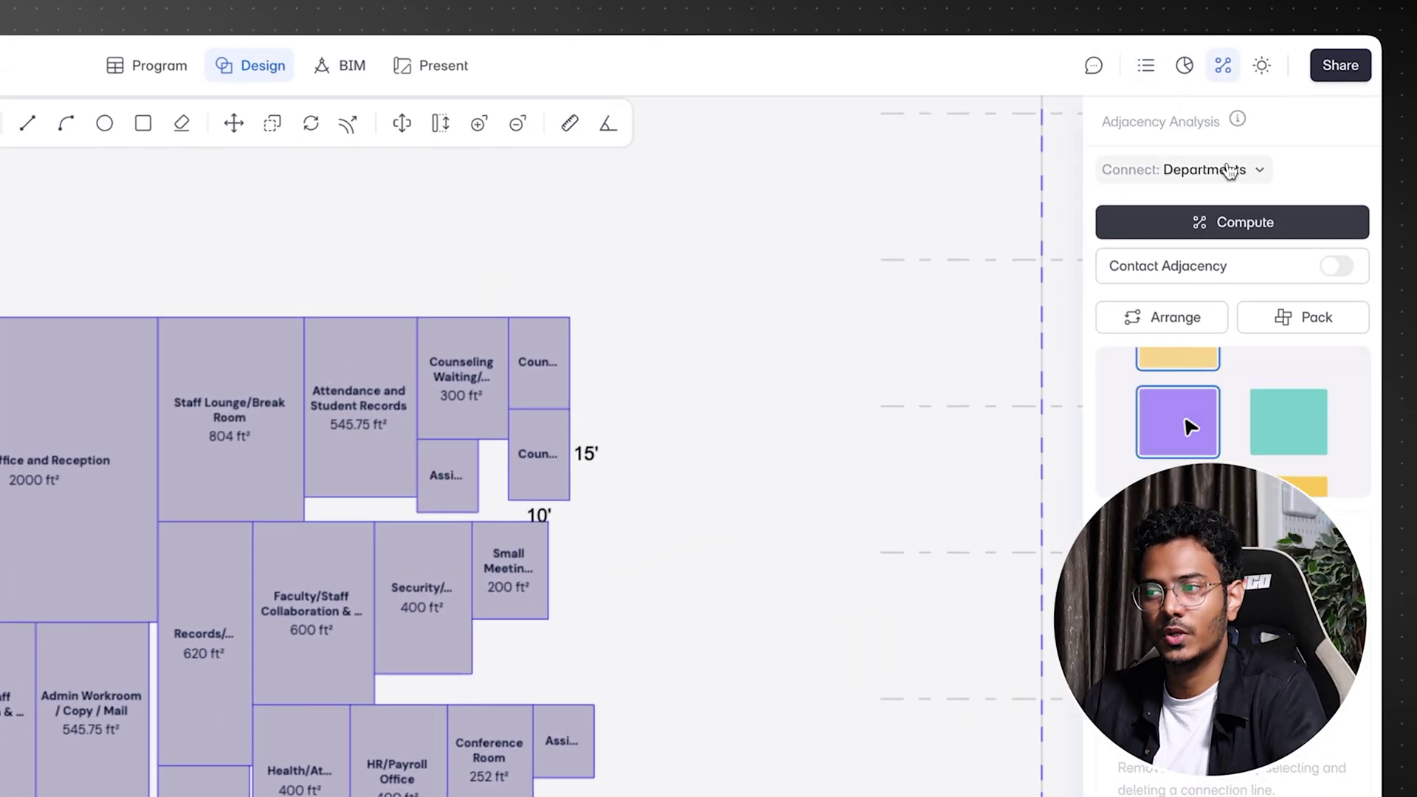
click(1230, 169)
click(937, 224)
click(1252, 224)
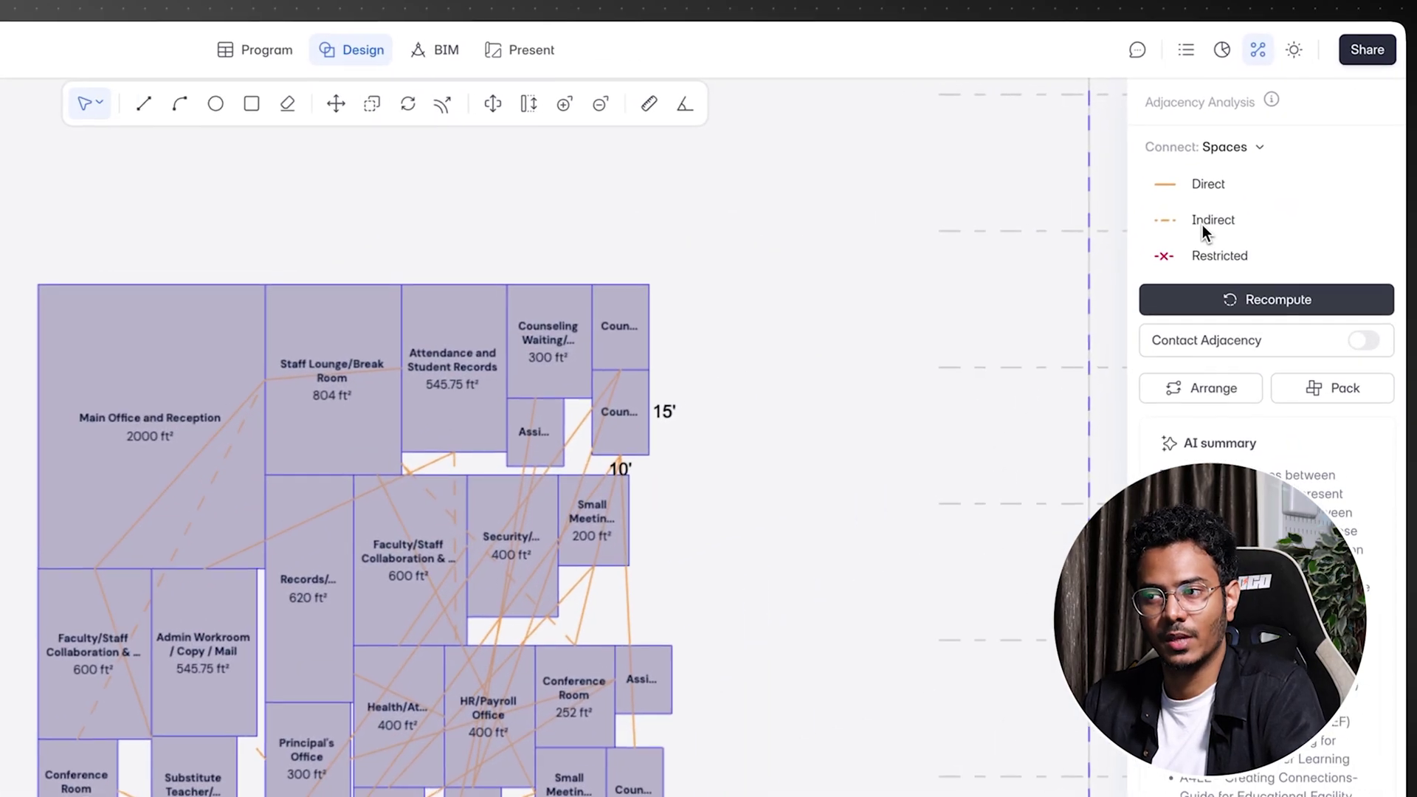
click(1210, 398)
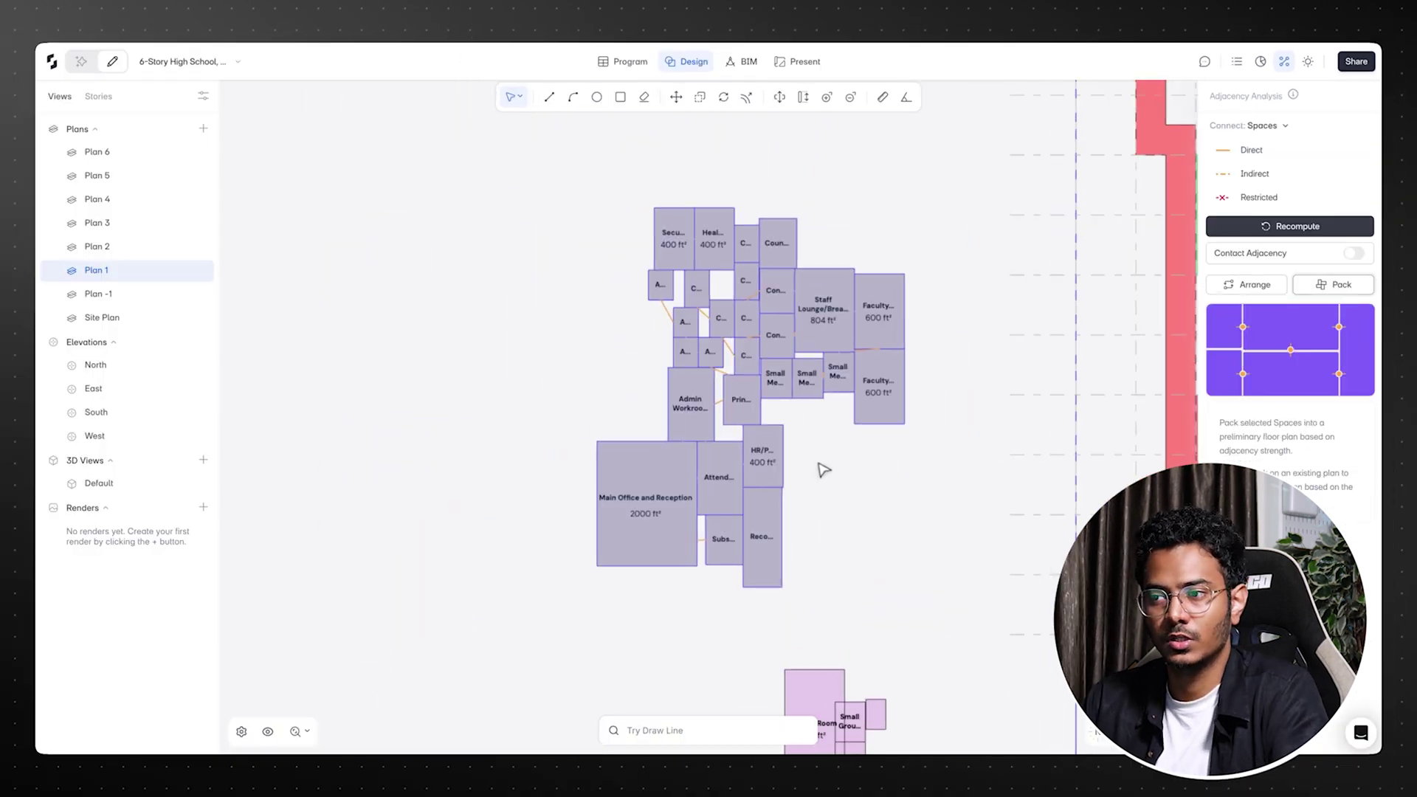
- Rotate all Plan 1 spaces, extend the corridor up to a vertex, and switch to Default 3D
scroll(824, 470, down, 2)
key(ctrl+a)
drag(553, 443, 539, 491)
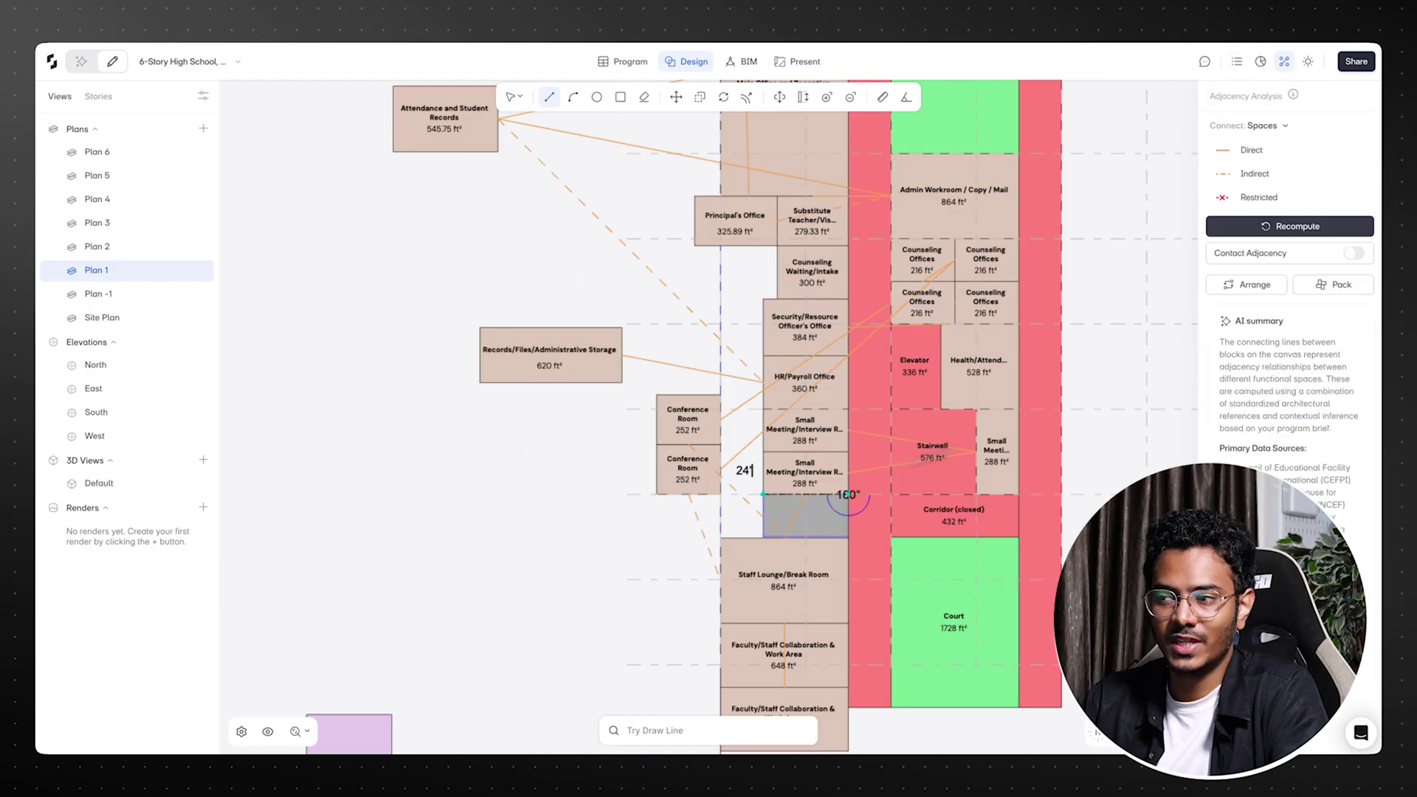
drag(747, 469, 763, 245)
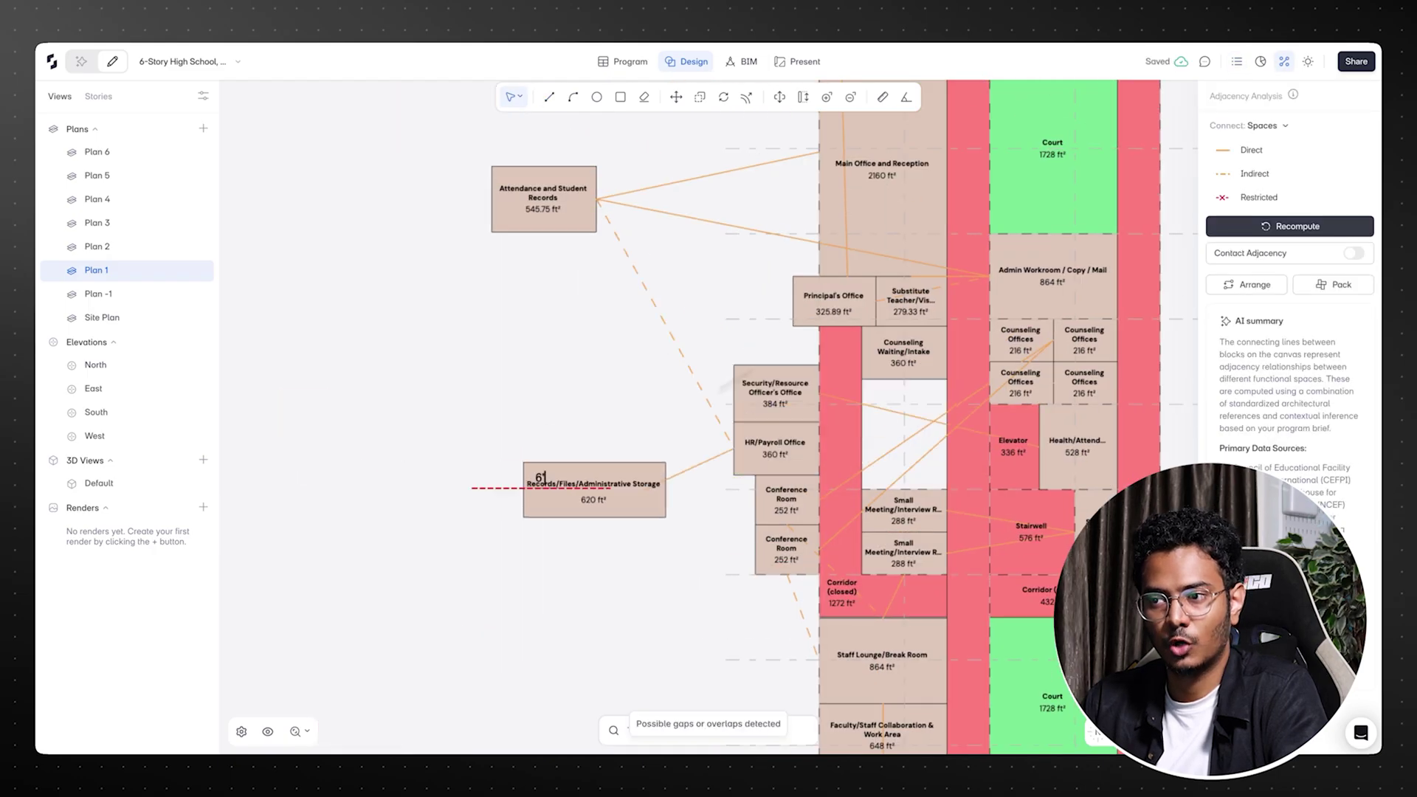
click(98, 483)
- Save a new 3D view coloured by department, then convert the massing with Sketch to BIM
click(204, 461)
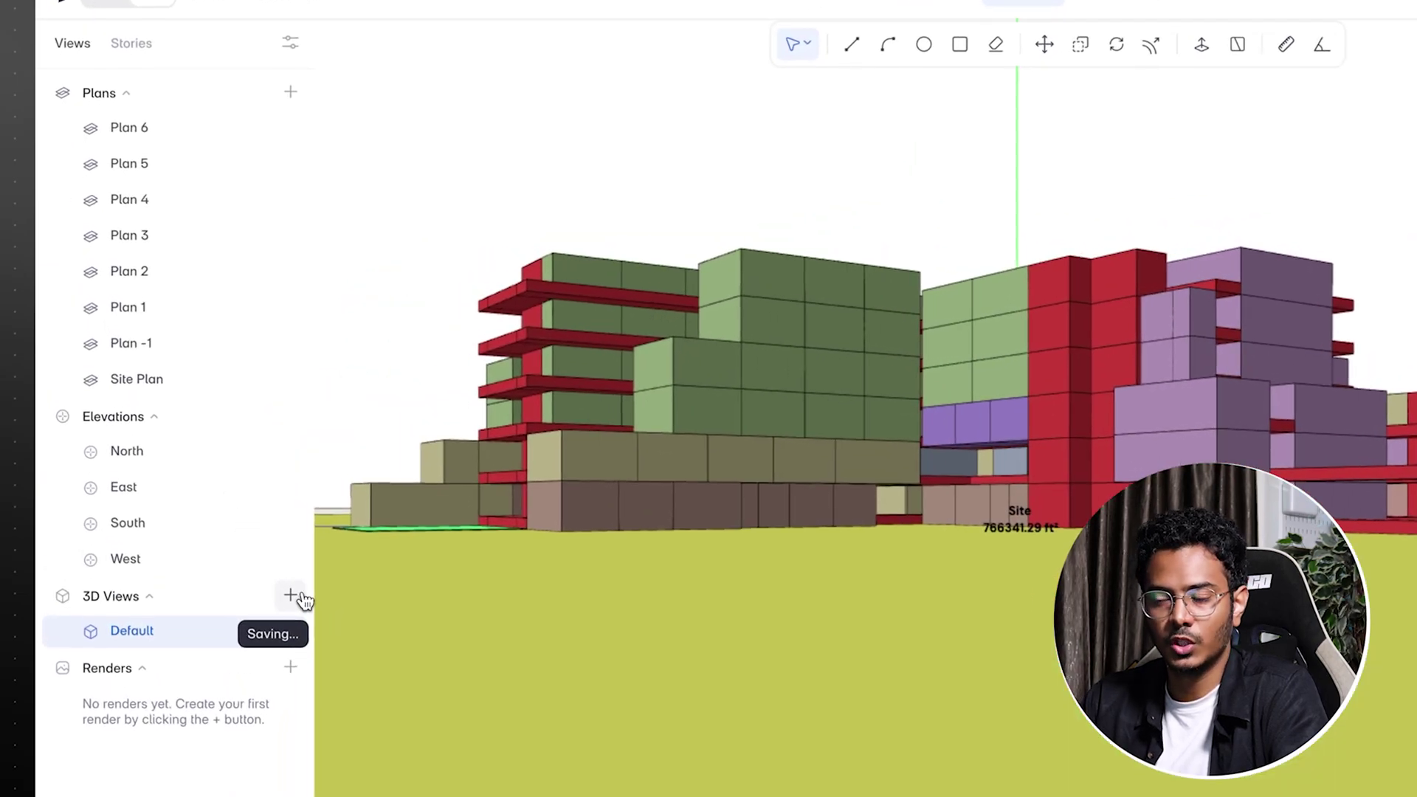
click(290, 42)
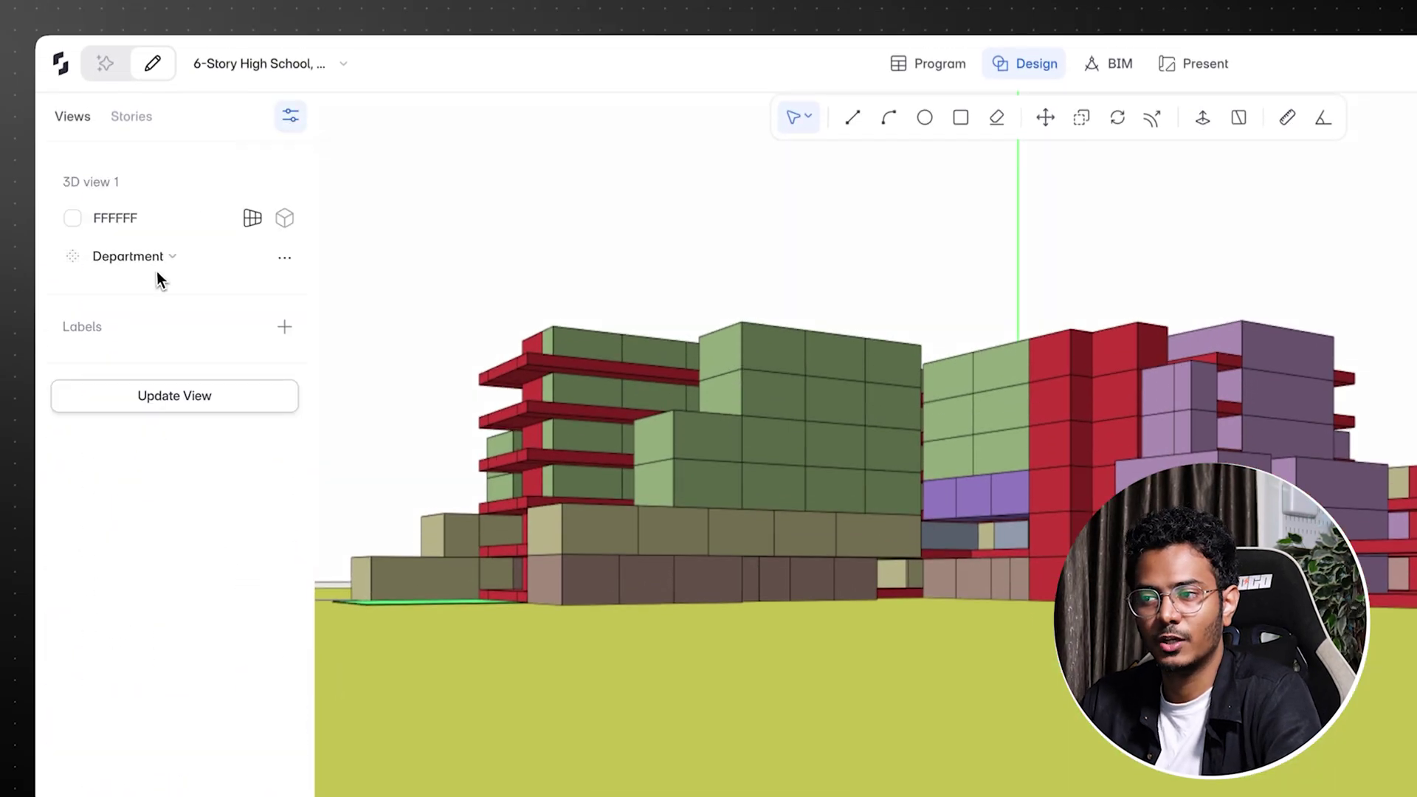
click(116, 336)
click(134, 304)
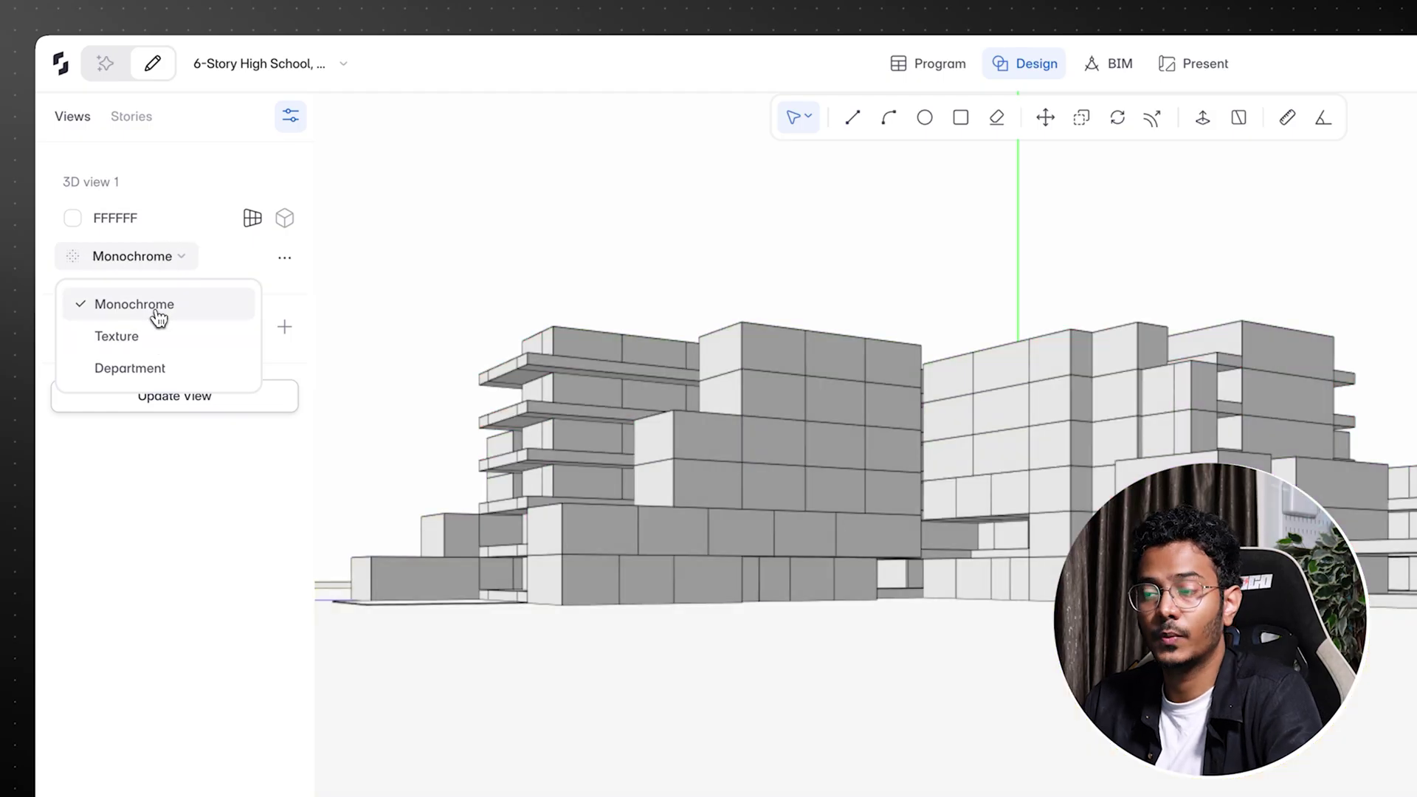
click(130, 368)
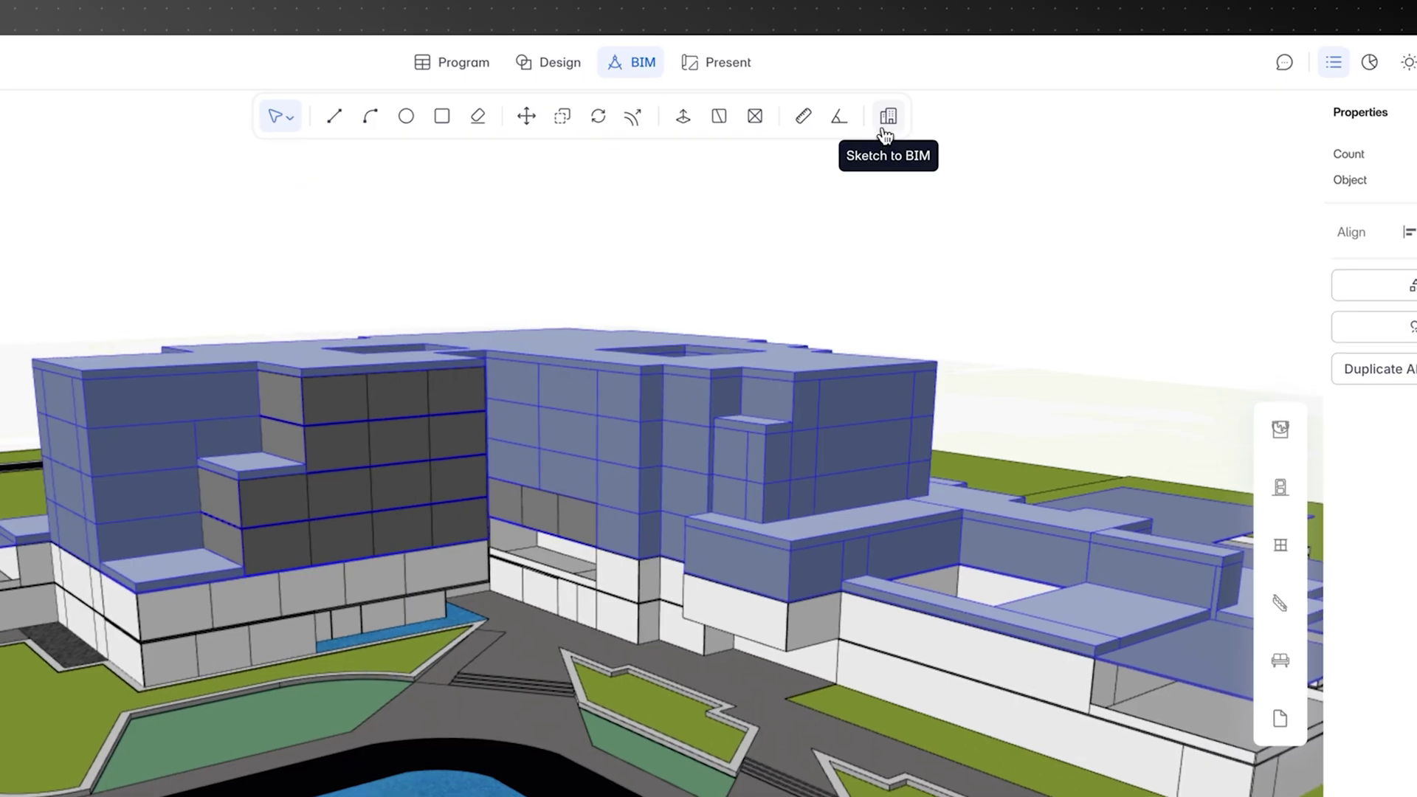
click(889, 114)
click(1255, 158)
- Give the external walls the Glass curtain type and start the Sustainability Shadows analysis
scroll(1212, 222, down, 4)
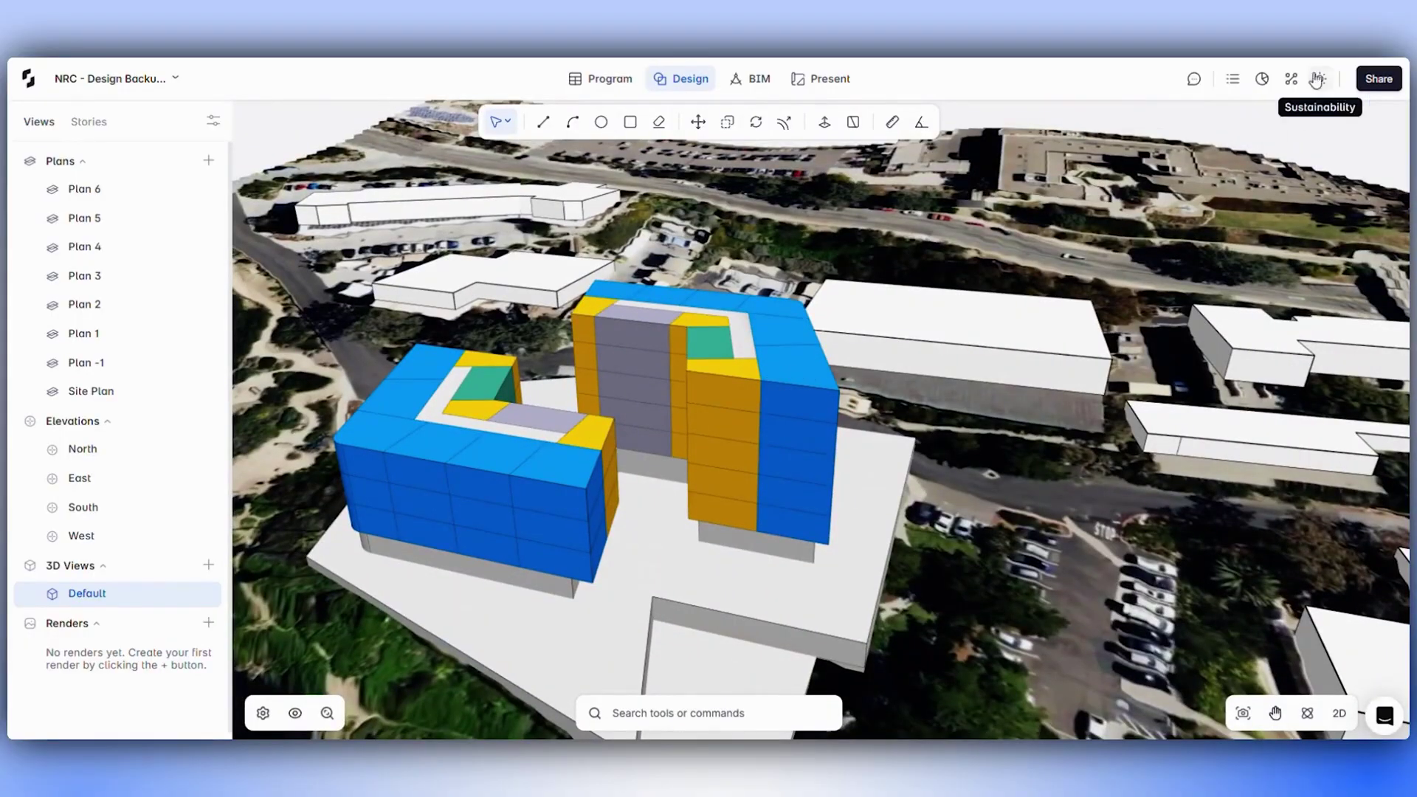
click(1318, 80)
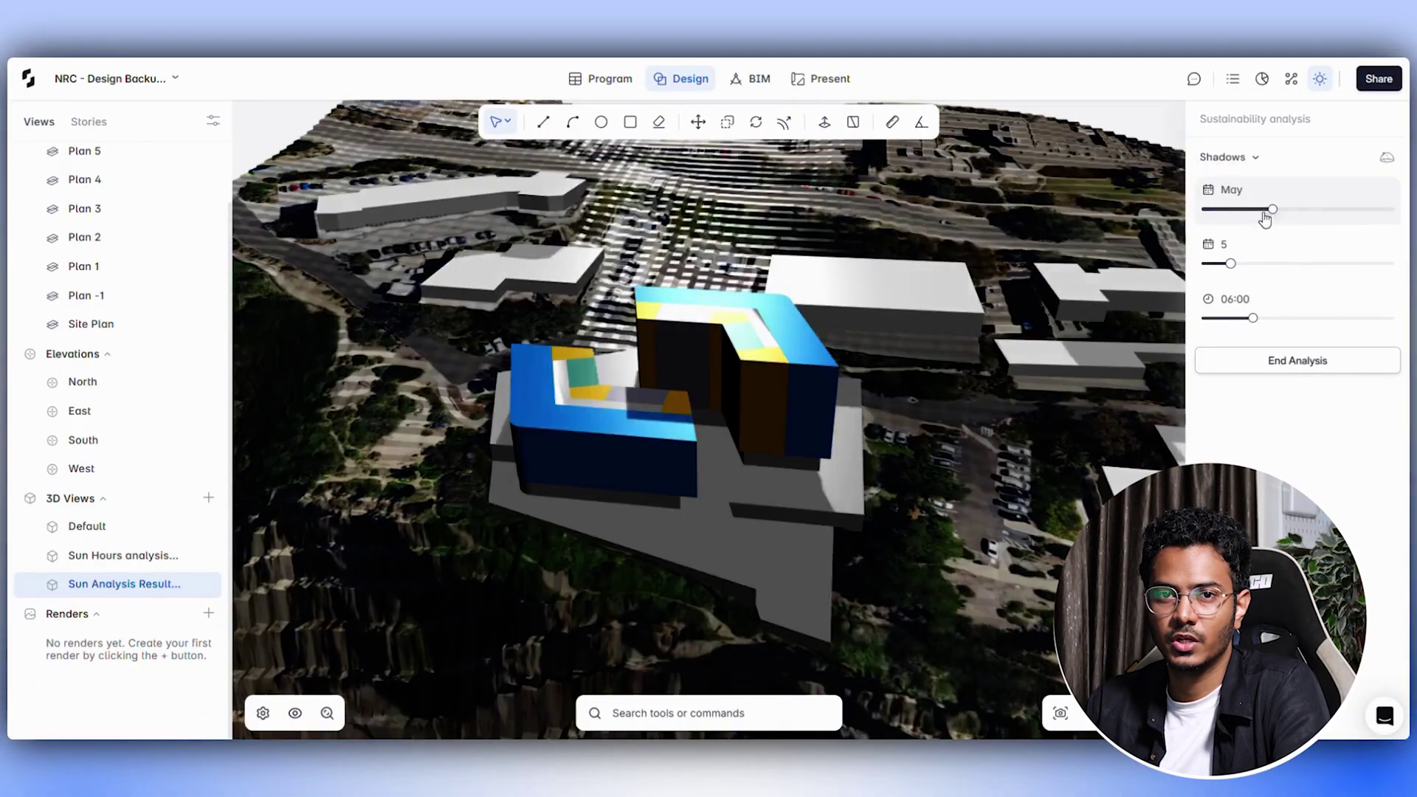
- Shift the shadow study to late morning and move its date from May to July
drag(1252, 318, 1296, 318)
drag(1339, 209, 1306, 208)
drag(1307, 263, 1260, 264)
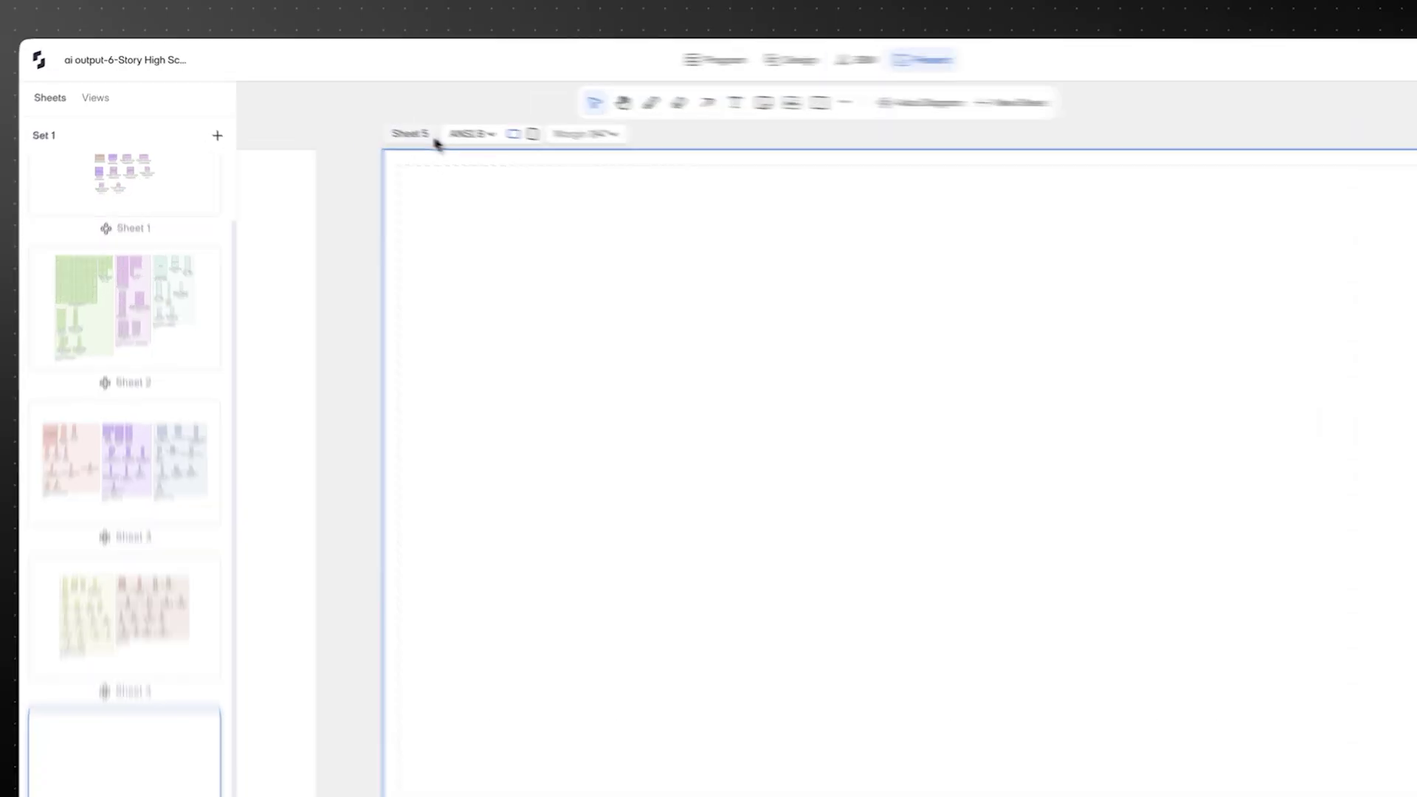
- Set Sheet 5 to A3 paper and paste the copied program table at Sheet 2's top right
click(414, 124)
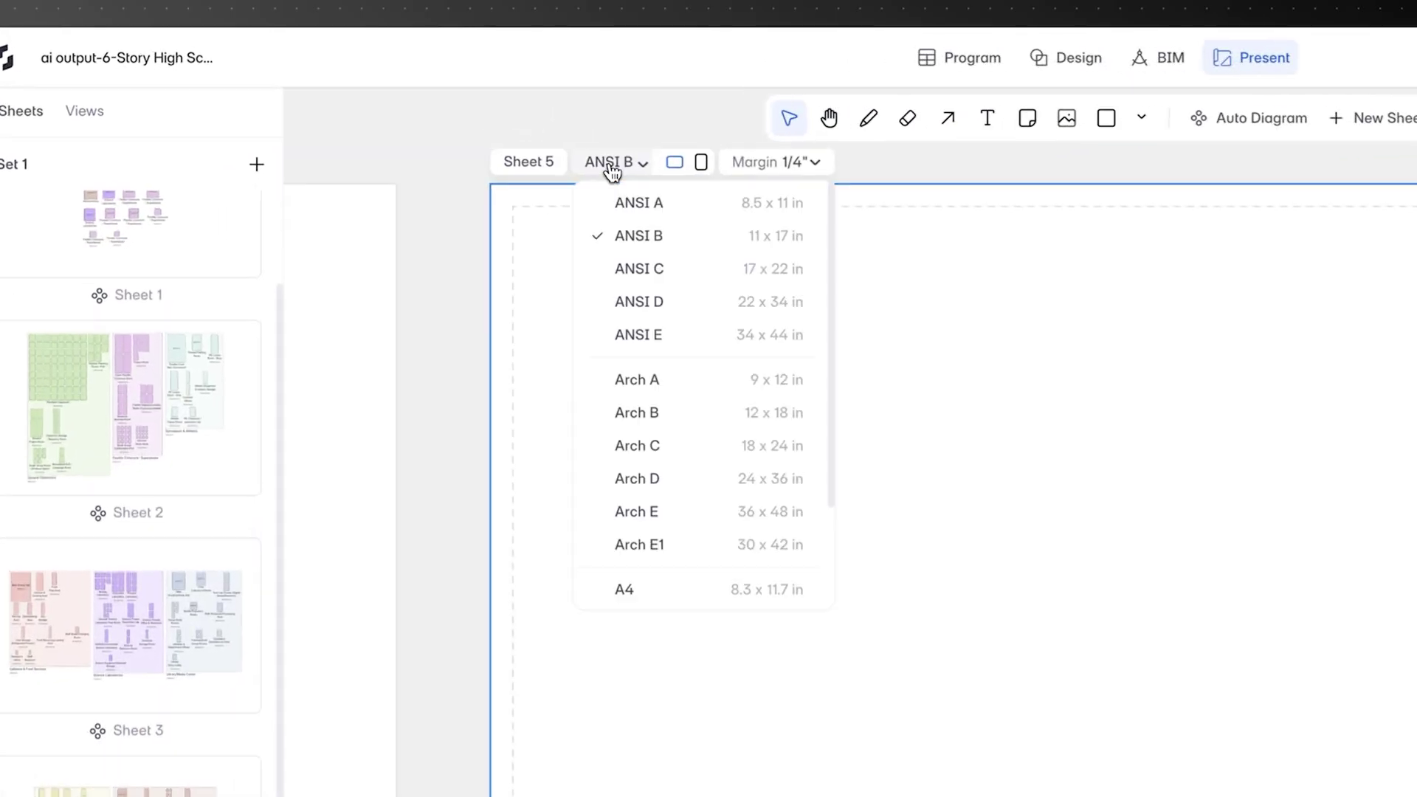
click(667, 373)
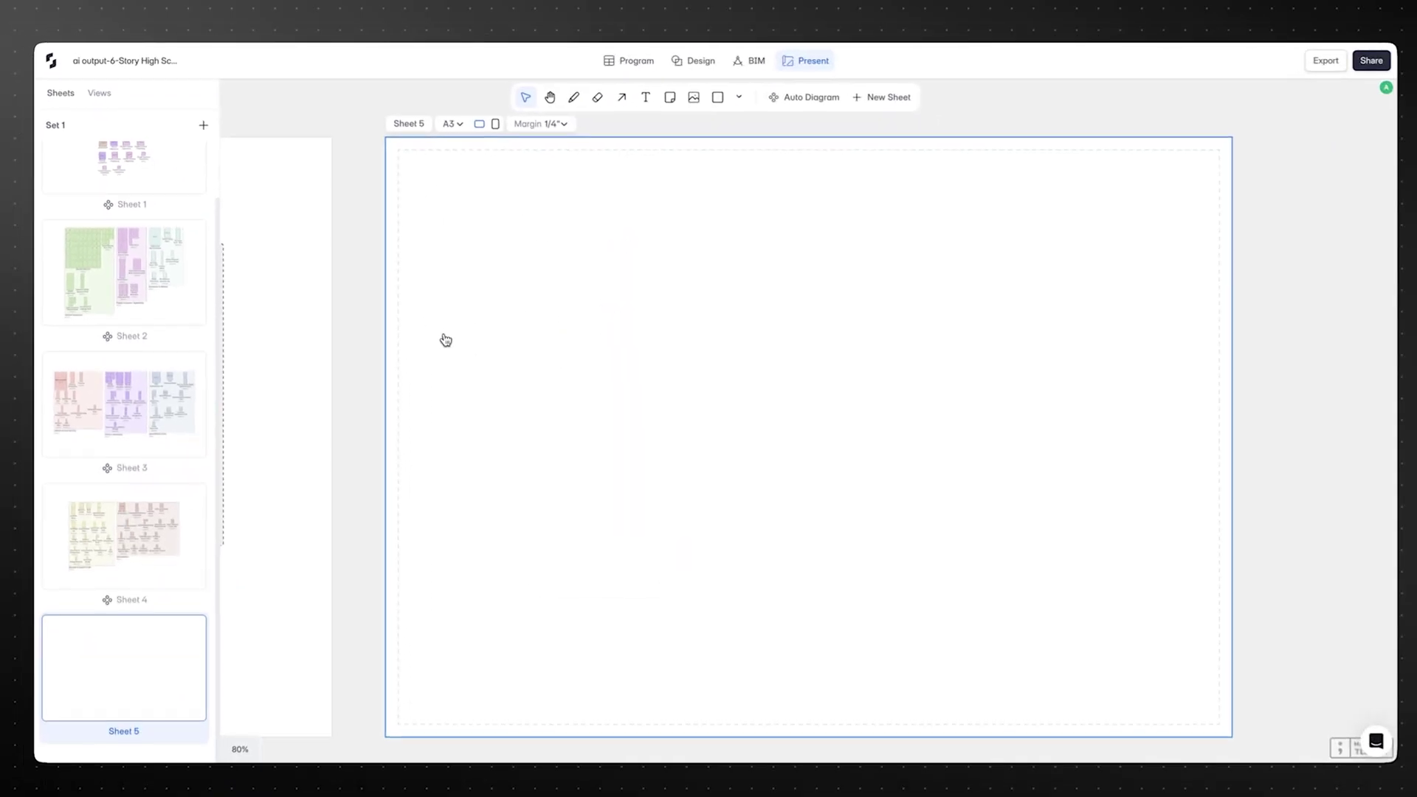
click(142, 297)
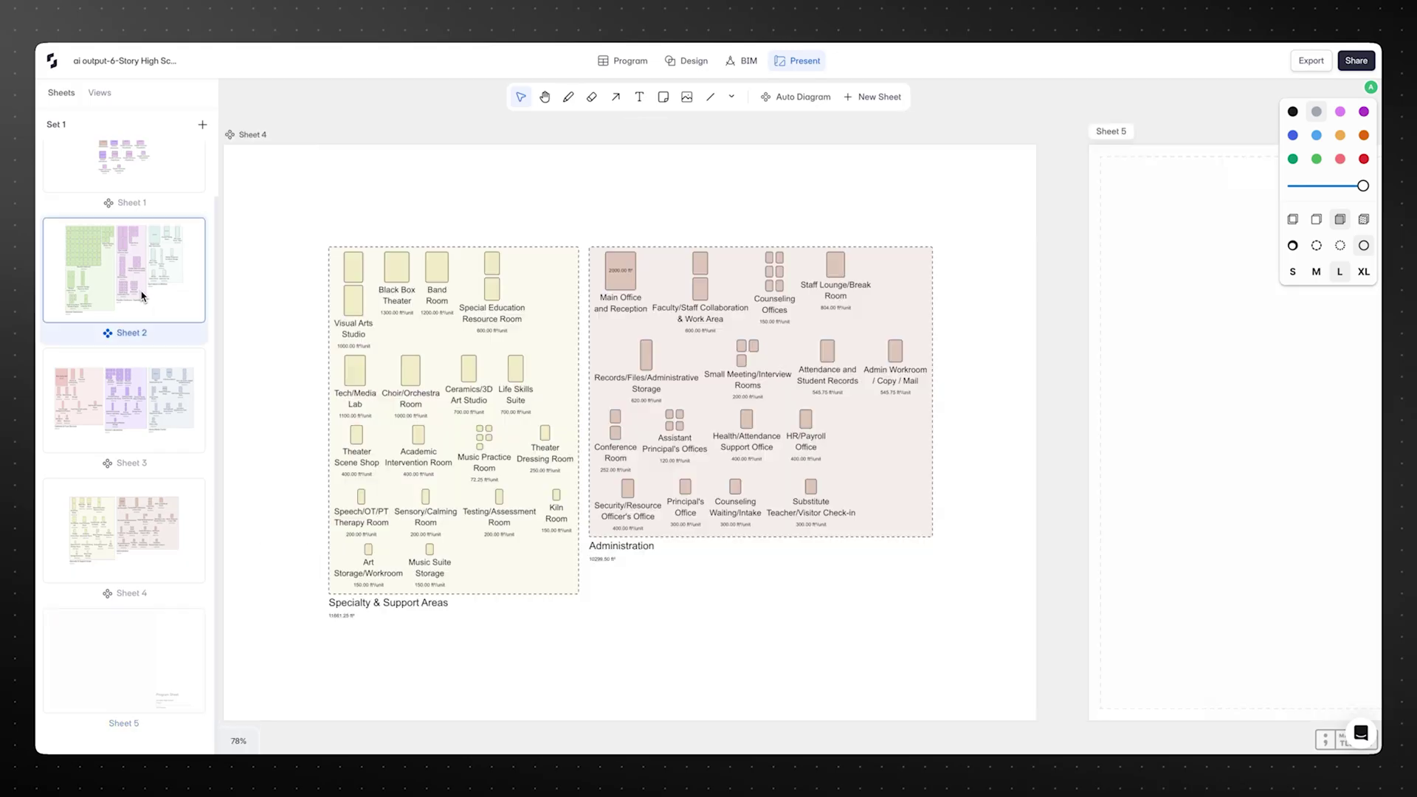
click(447, 154)
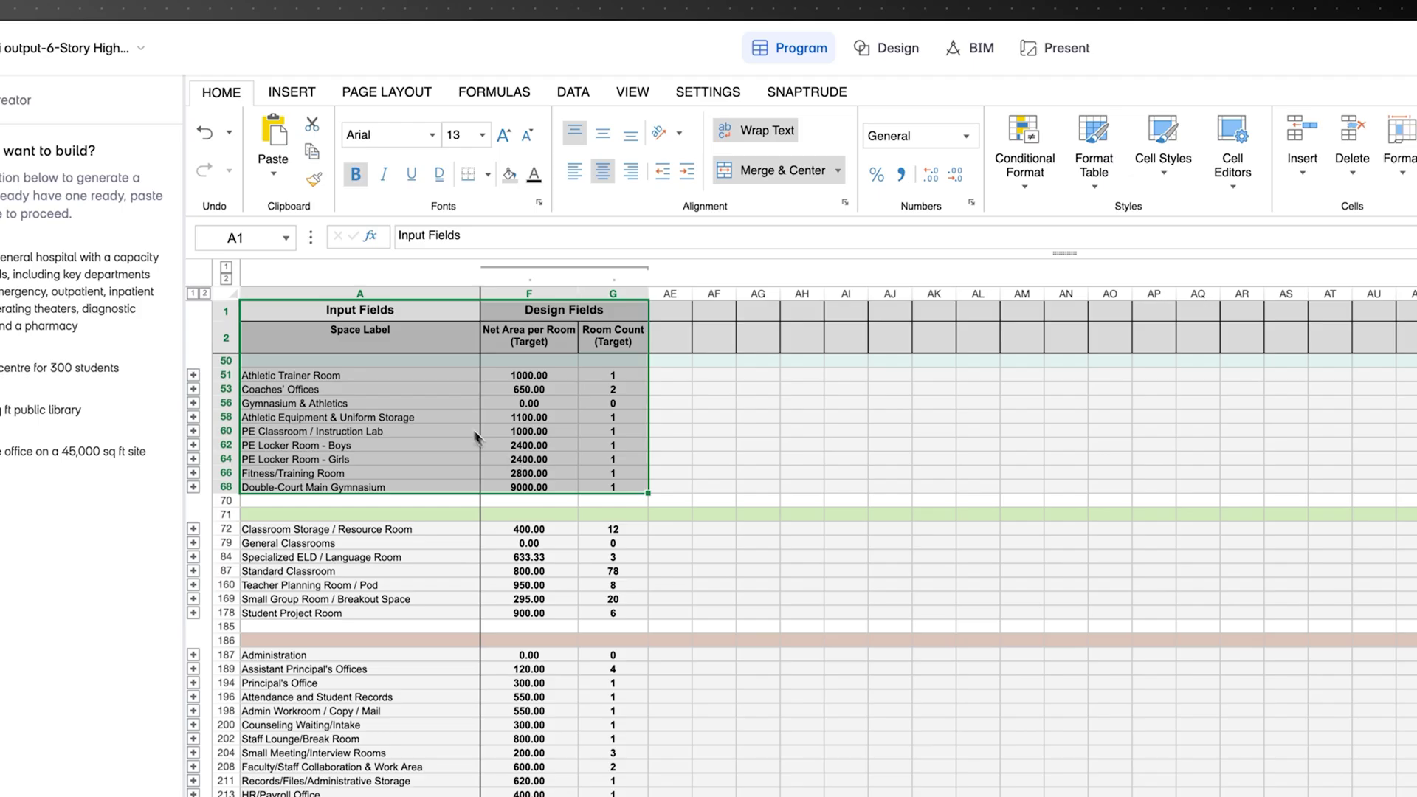
right_click(467, 425)
click(525, 465)
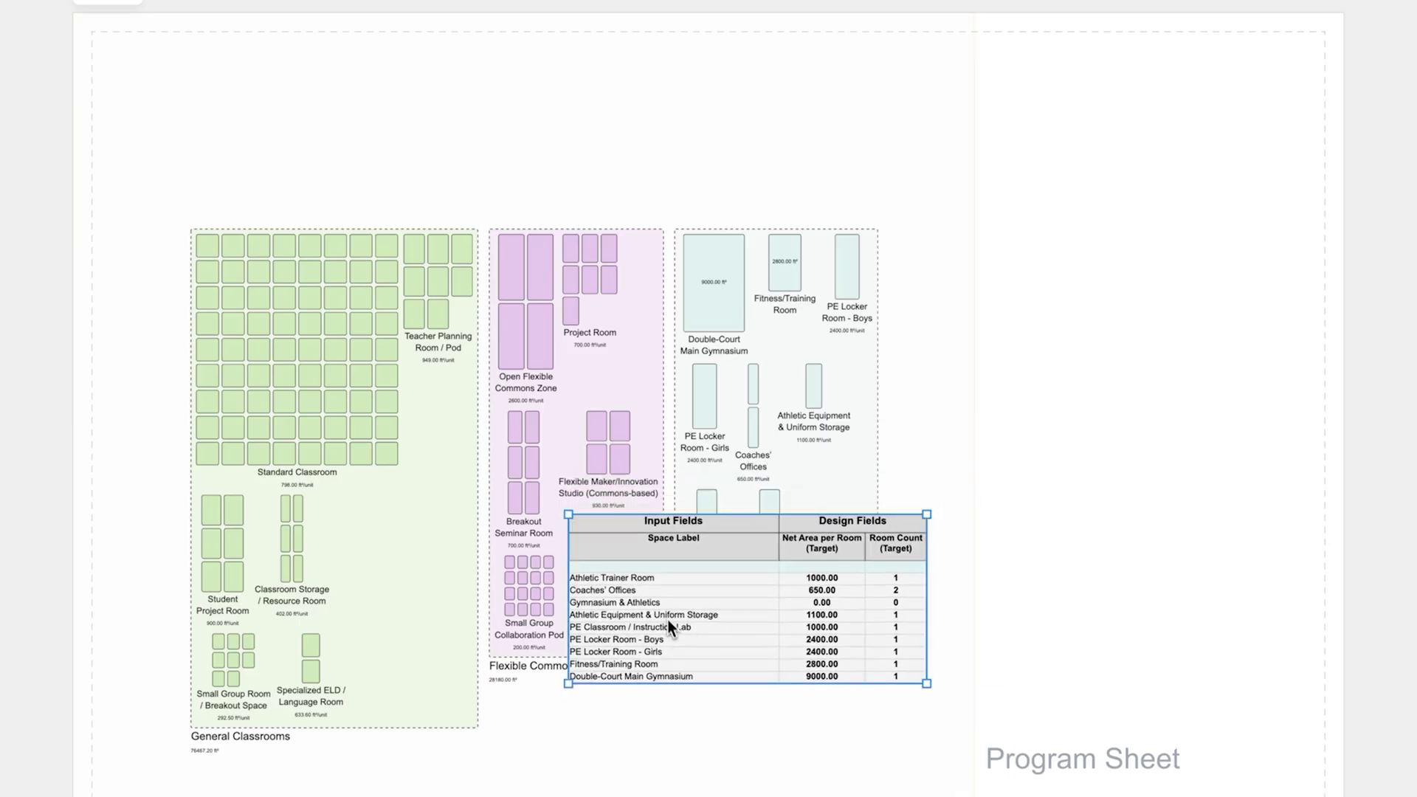
drag(668, 626, 901, 150)
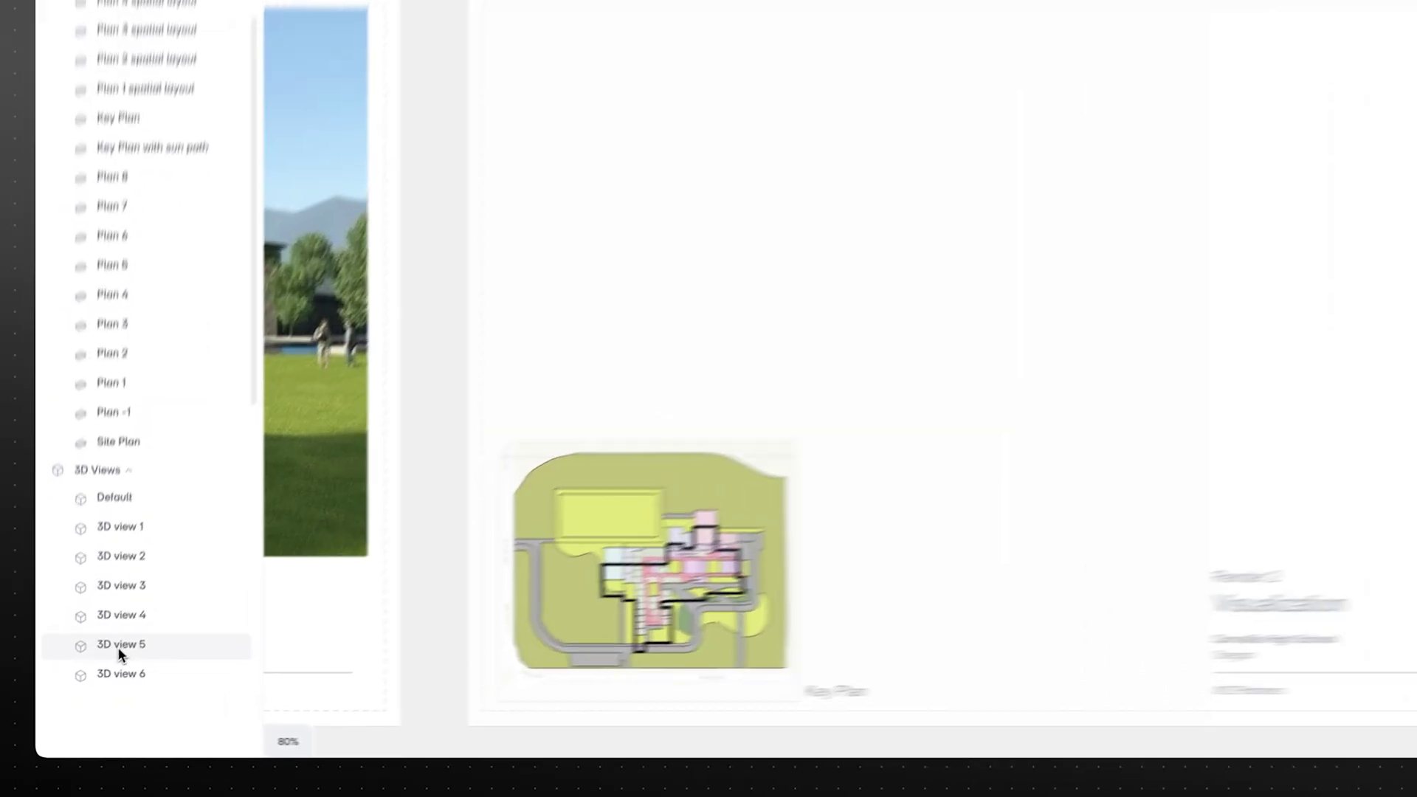
- Place 3D view 5 on Sheet 13, shrink it and move it toward the top
drag(104, 666, 738, 377)
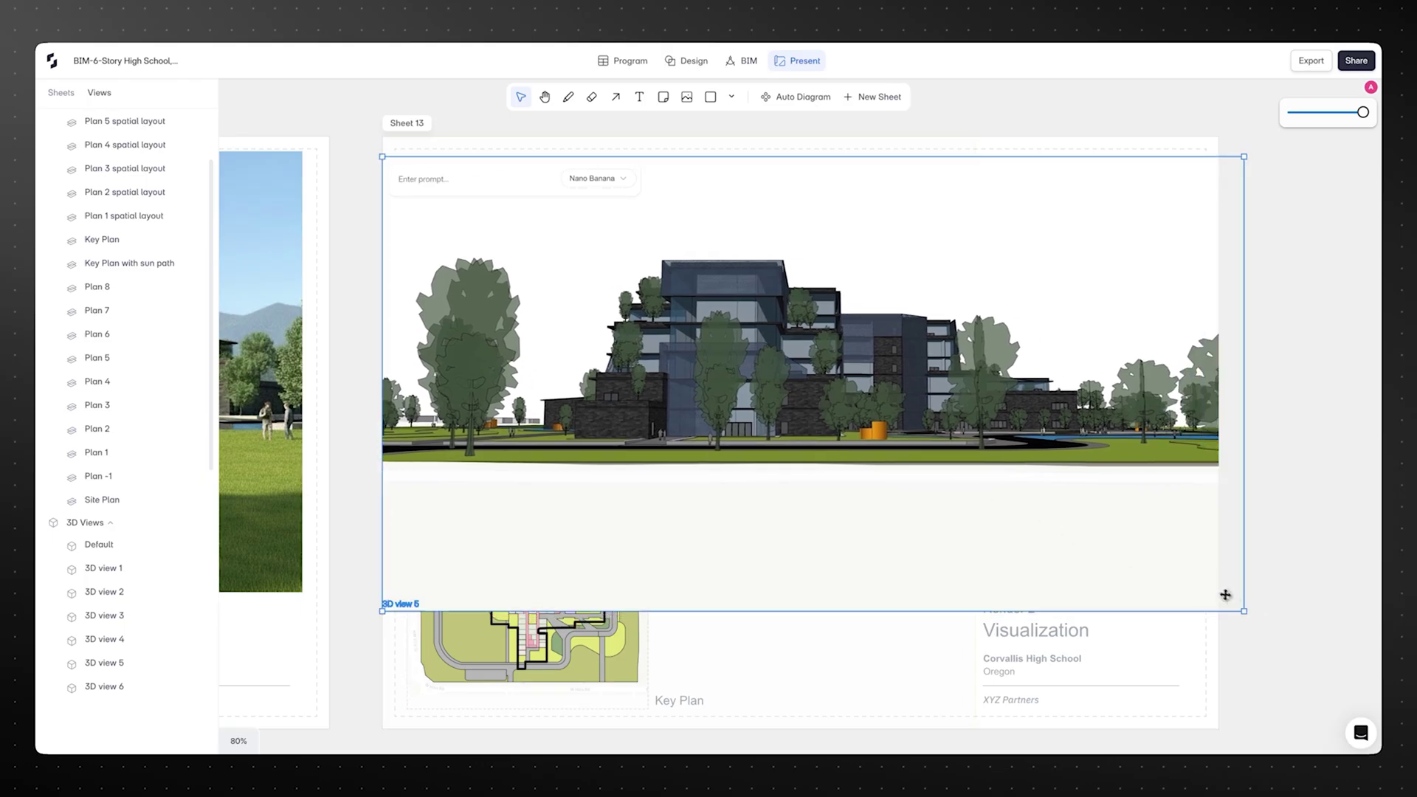
drag(1241, 606, 930, 528)
drag(746, 474, 764, 415)
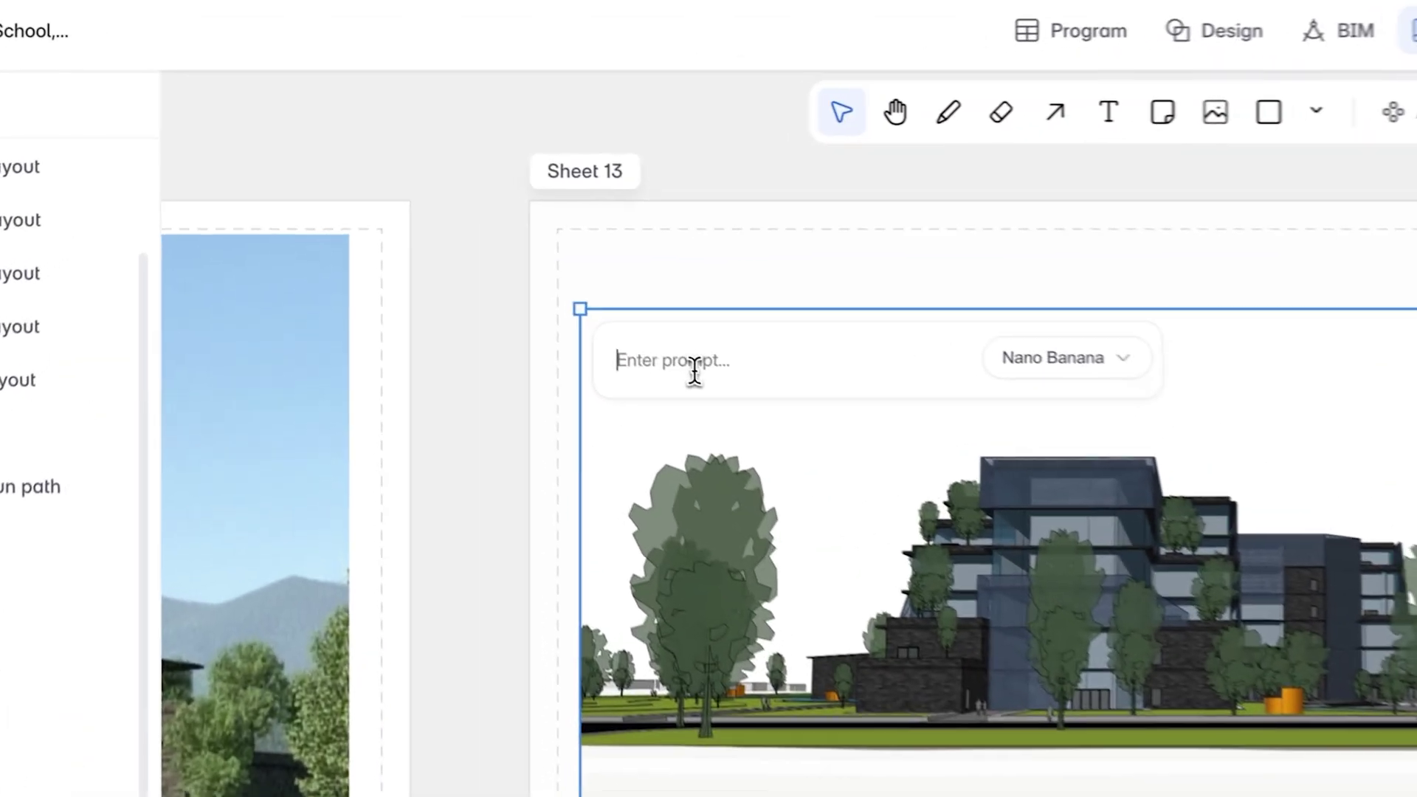
- AI-render a contemporary high school in a green campus, then write Sheet 15's summer-campus prompt
click(456, 210)
text(Render a contemporary high)
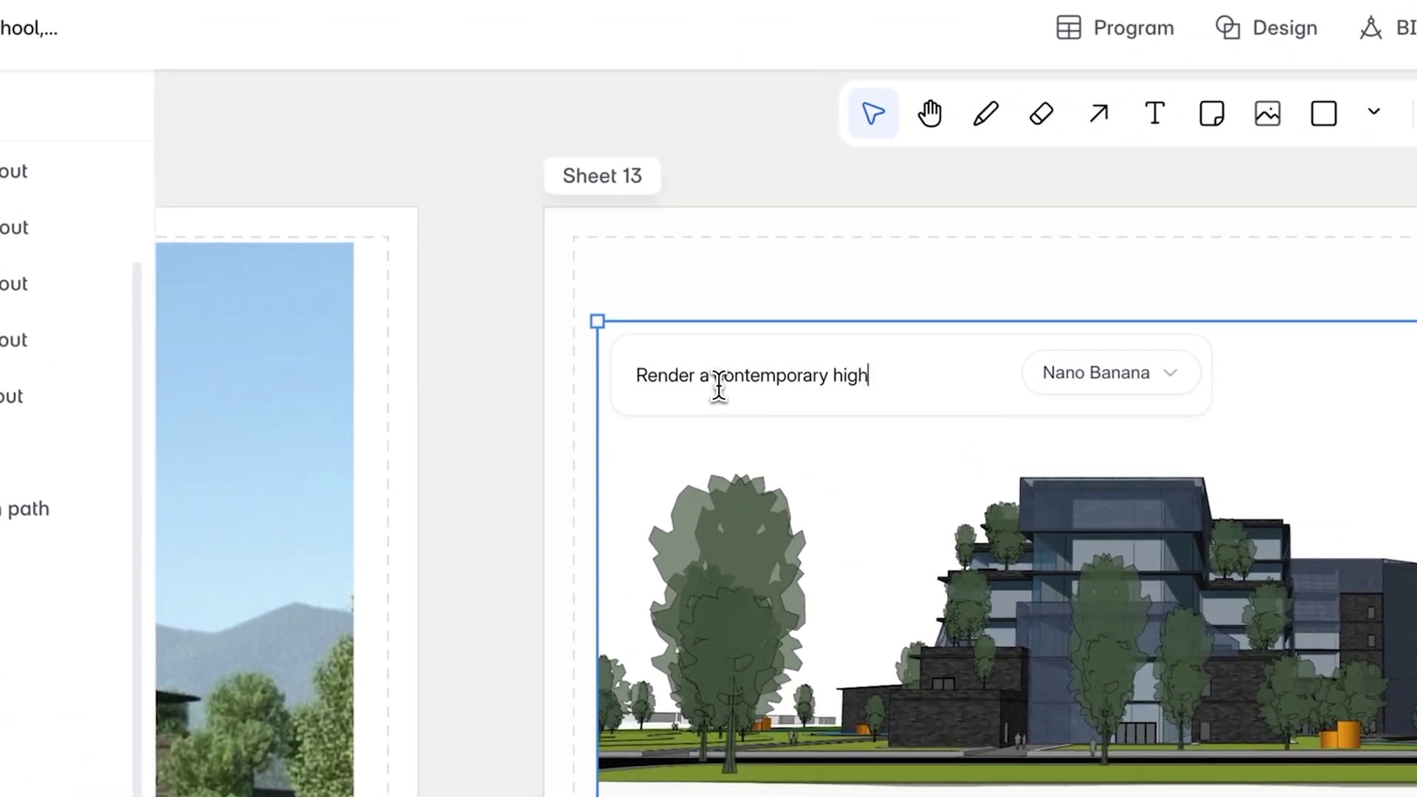
text( school building in a green campus, with realistic materials and soft shadows.)
key(Return)
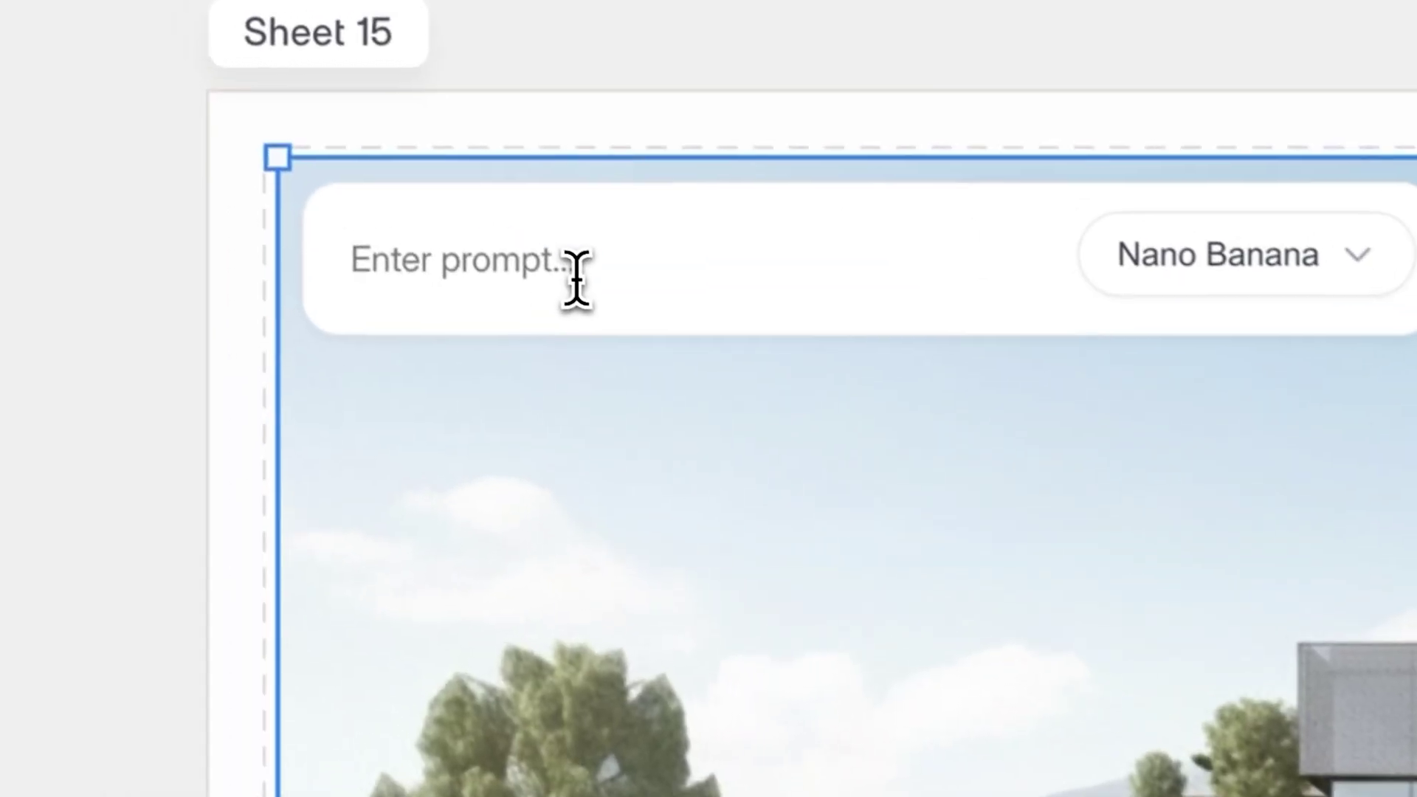
click(578, 278)
text(Render a summer scene of a busy high school campus, with the camera panning outwards)
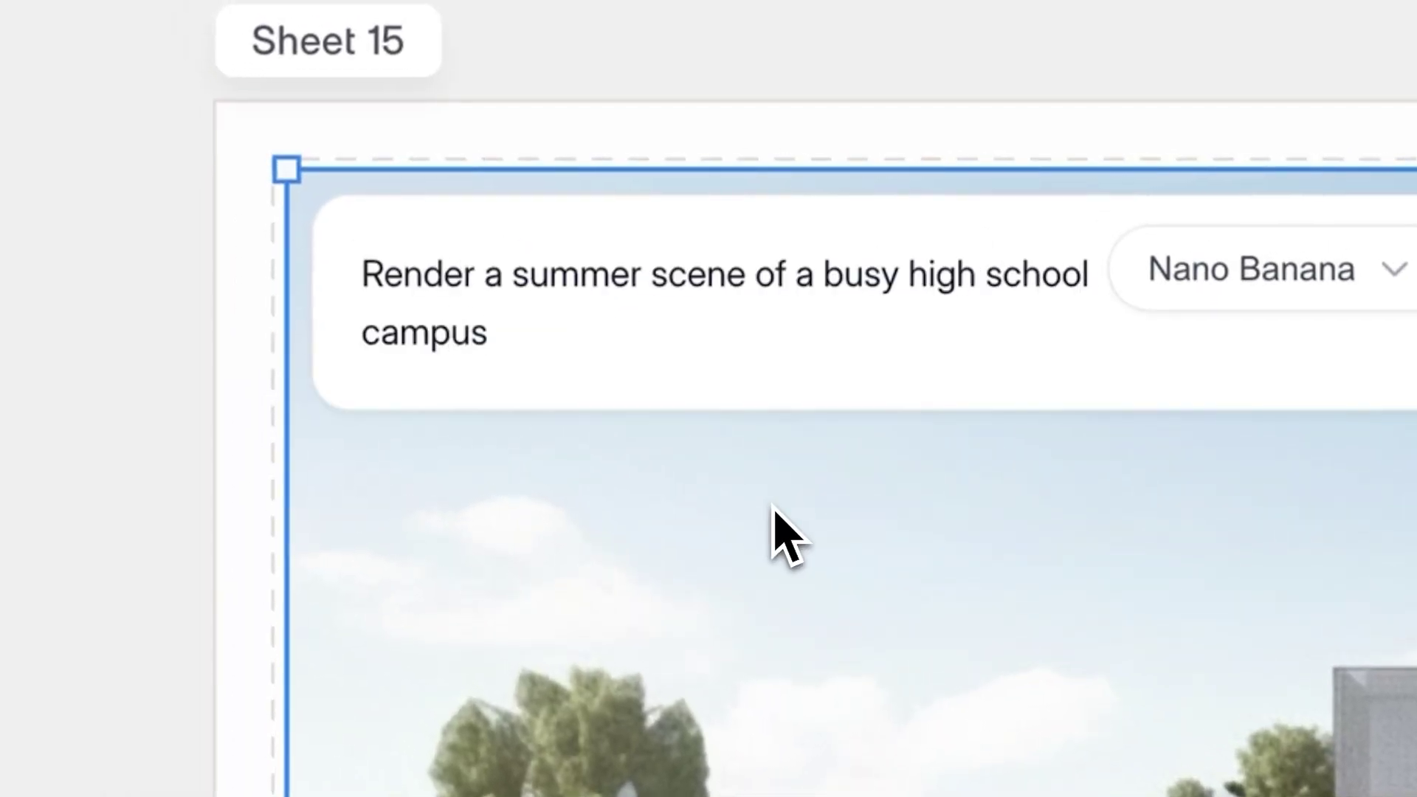
text(.)
- Check the available AI render models, then copy the program table range A1:E55
click(1253, 275)
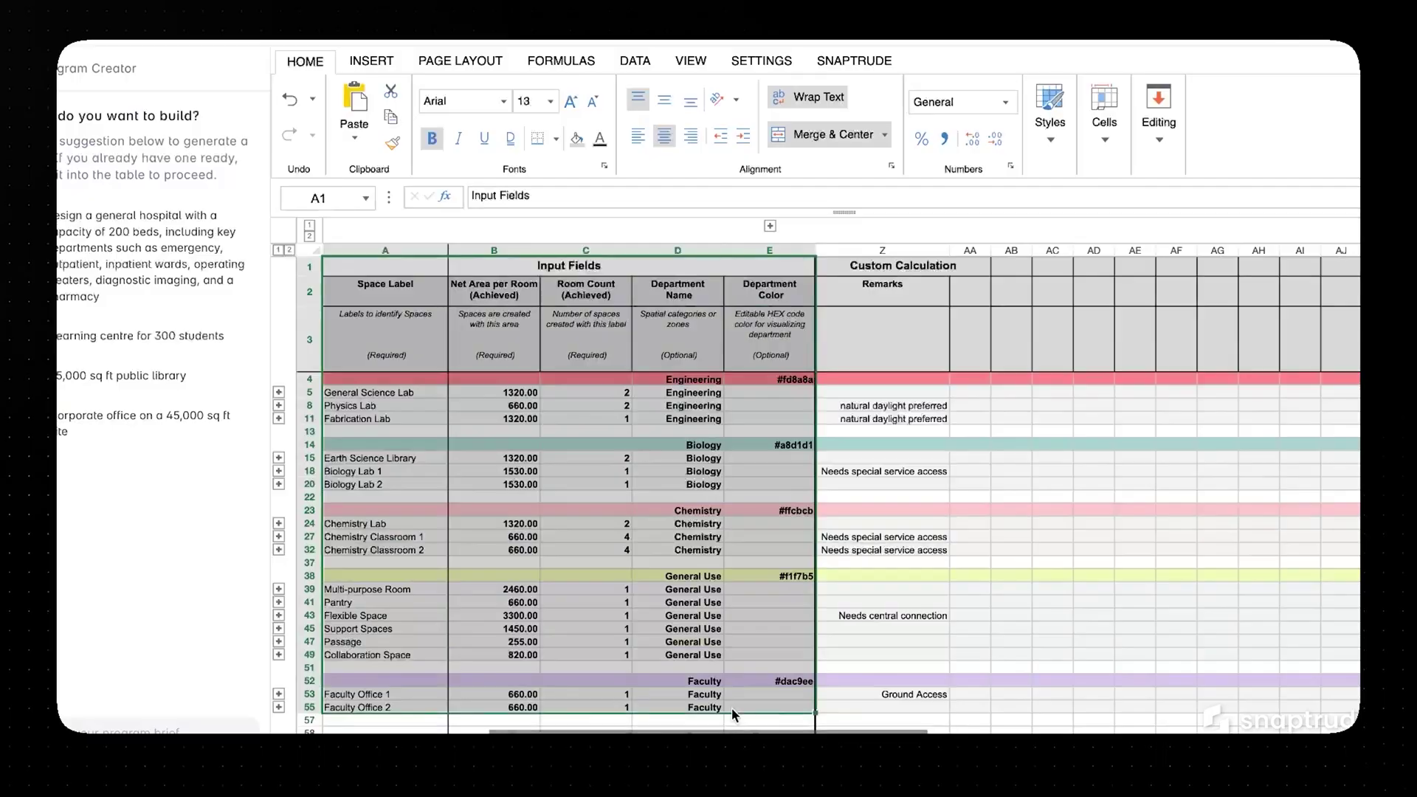
key(ctrl+c)
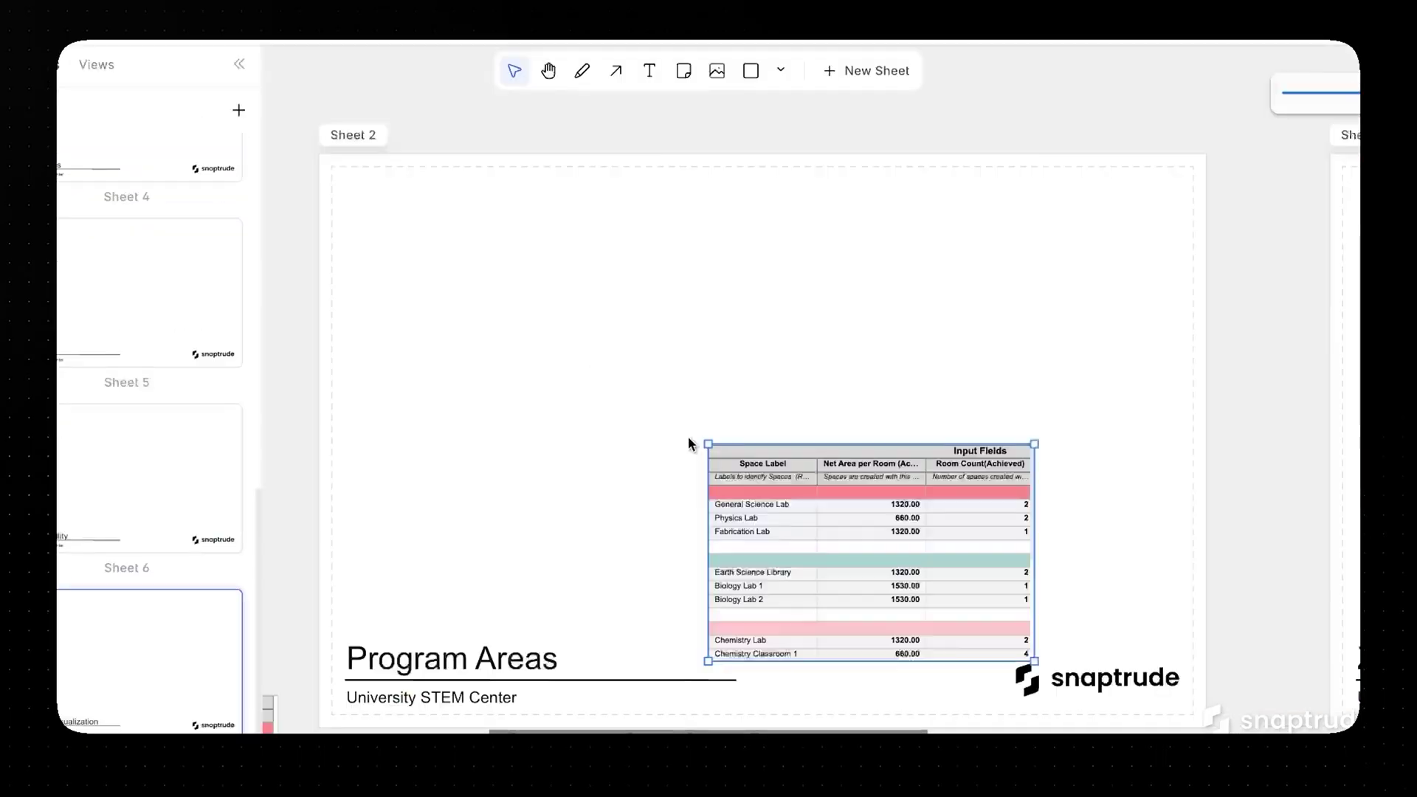
- Enlarge the program table, add North and South Sun hours views to Sheet 7, and shrink a render
drag(689, 411, 1032, 596)
click(950, 240)
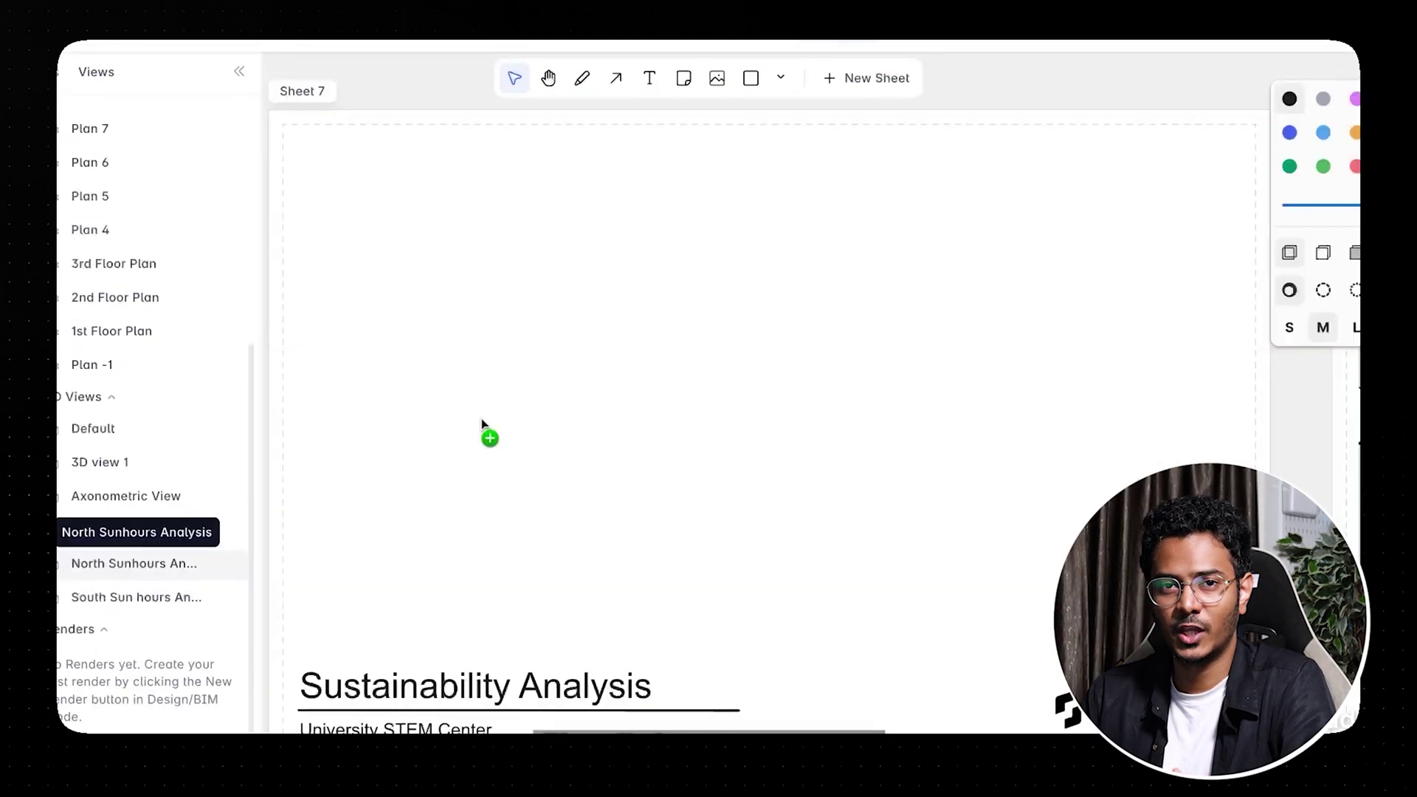
drag(480, 434, 488, 437)
drag(137, 597, 1003, 443)
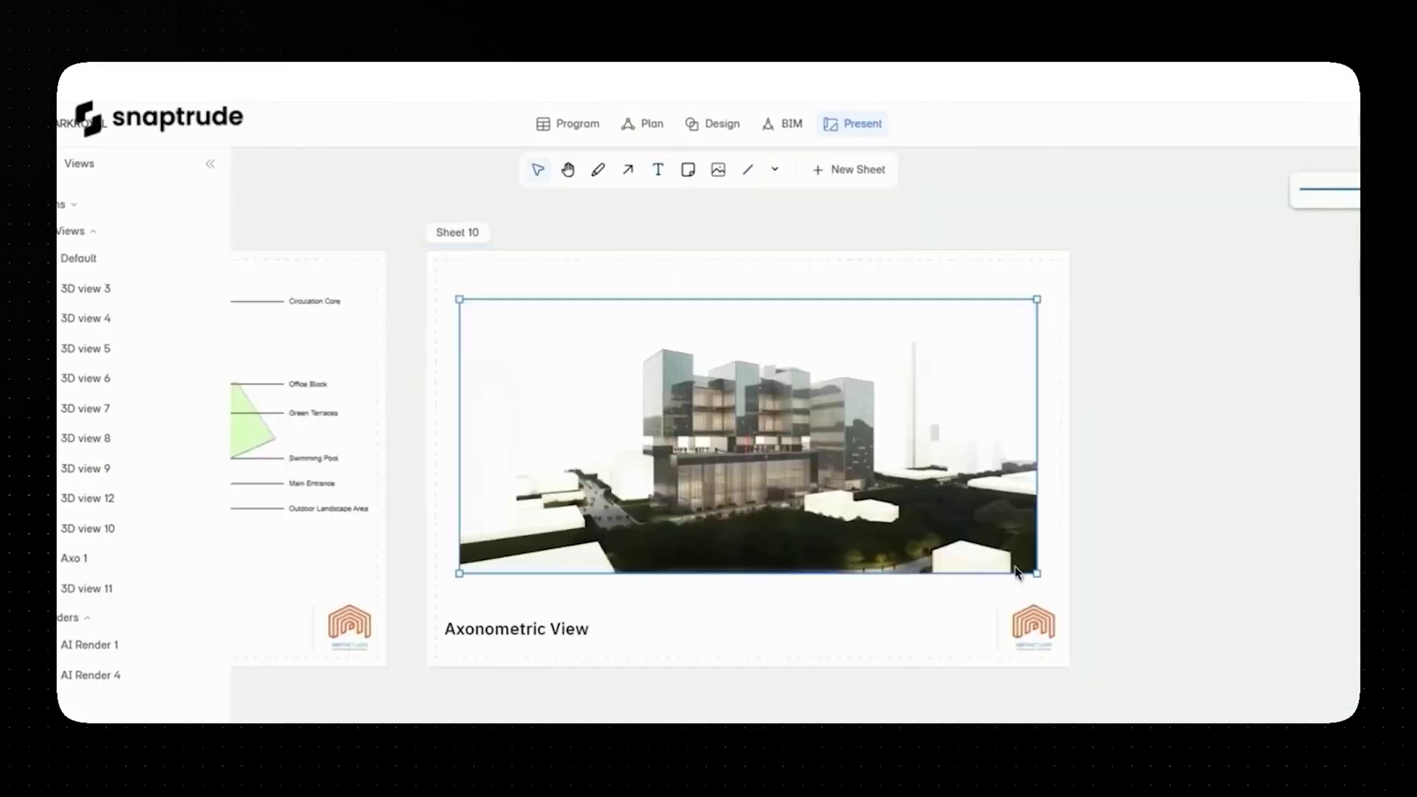
drag(1038, 575, 772, 433)
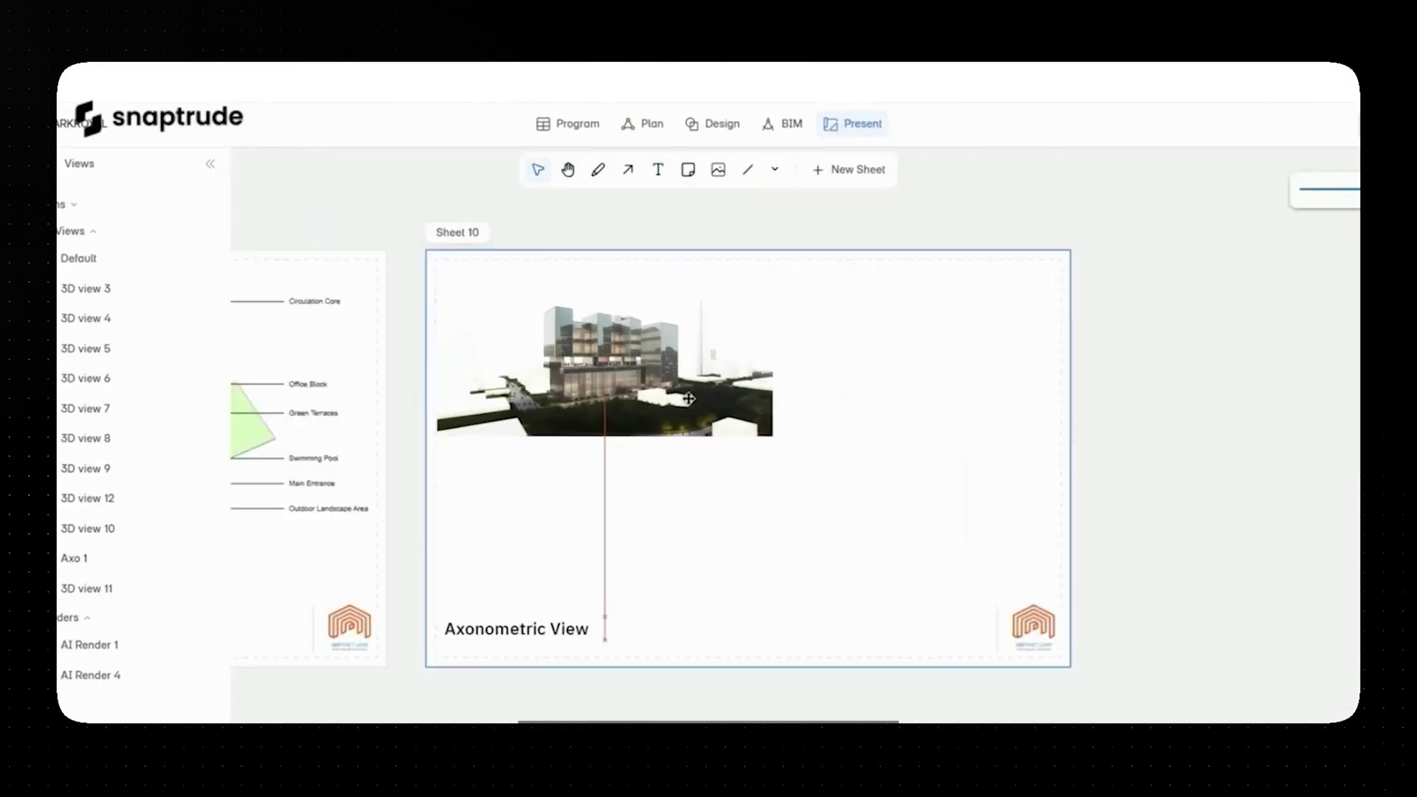